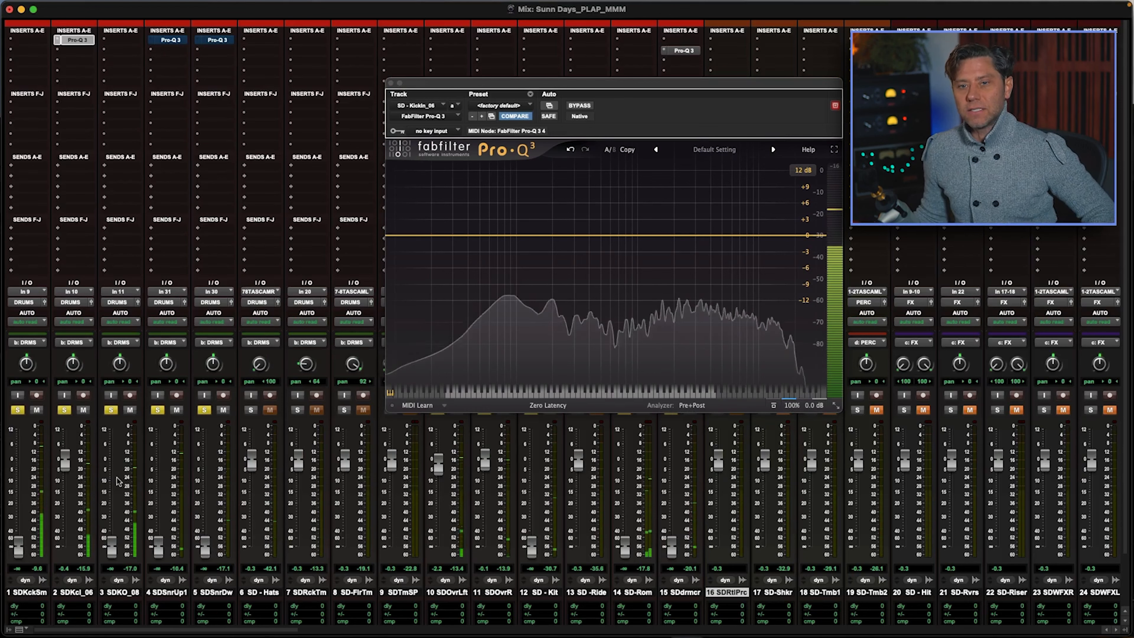
# Step: Raise the kick-out track's fader to -3.0 dB and leave only that track soloed
pyautogui.moveTo(111, 545); pyautogui.dragTo(114, 461)
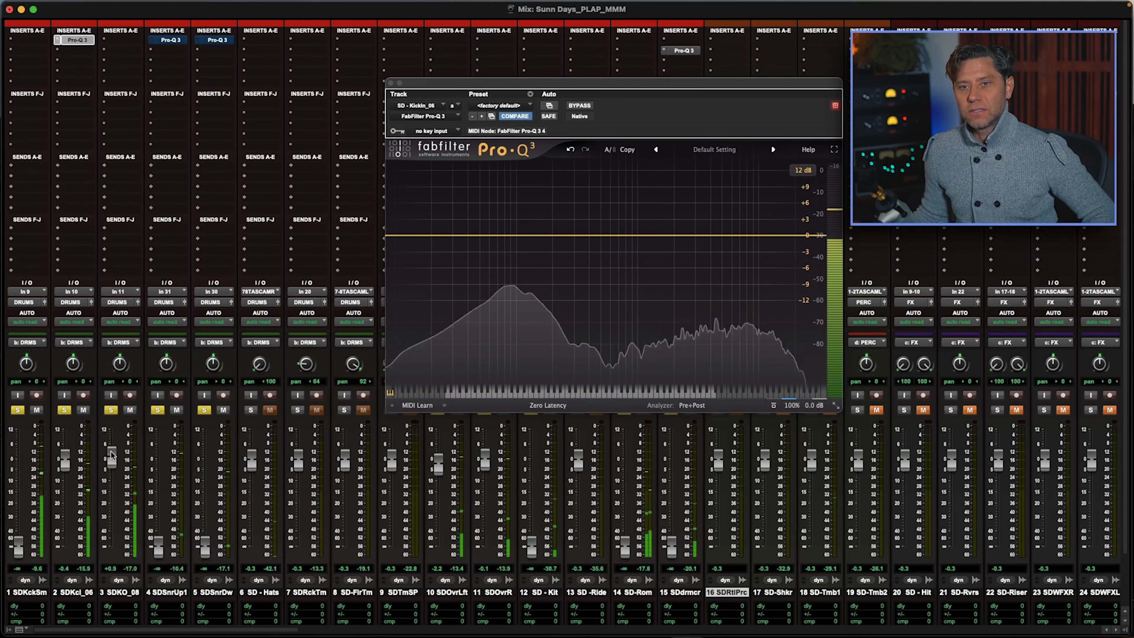
pyautogui.keyDown('super'); pyautogui.click(111, 409); pyautogui.keyUp('super')
# Step: Insert a Pro-Q 3 on the kick-out track and add a 12 dB/oct high cut at about 153 Hz
pyautogui.click(124, 40)
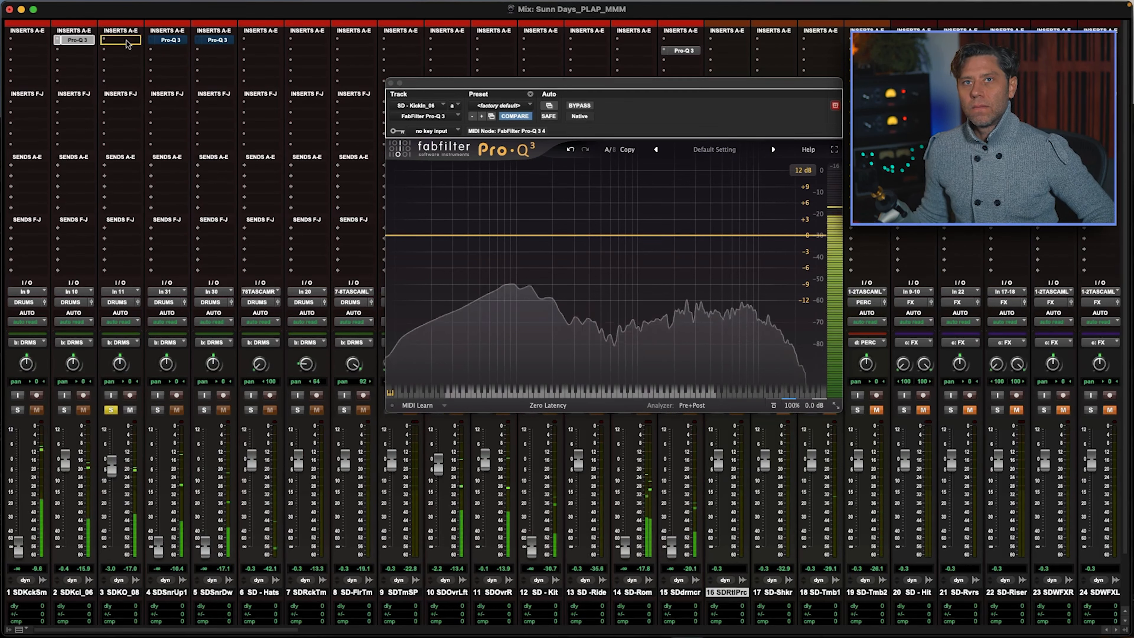
pyautogui.moveTo(807, 236); pyautogui.dragTo(539, 226)
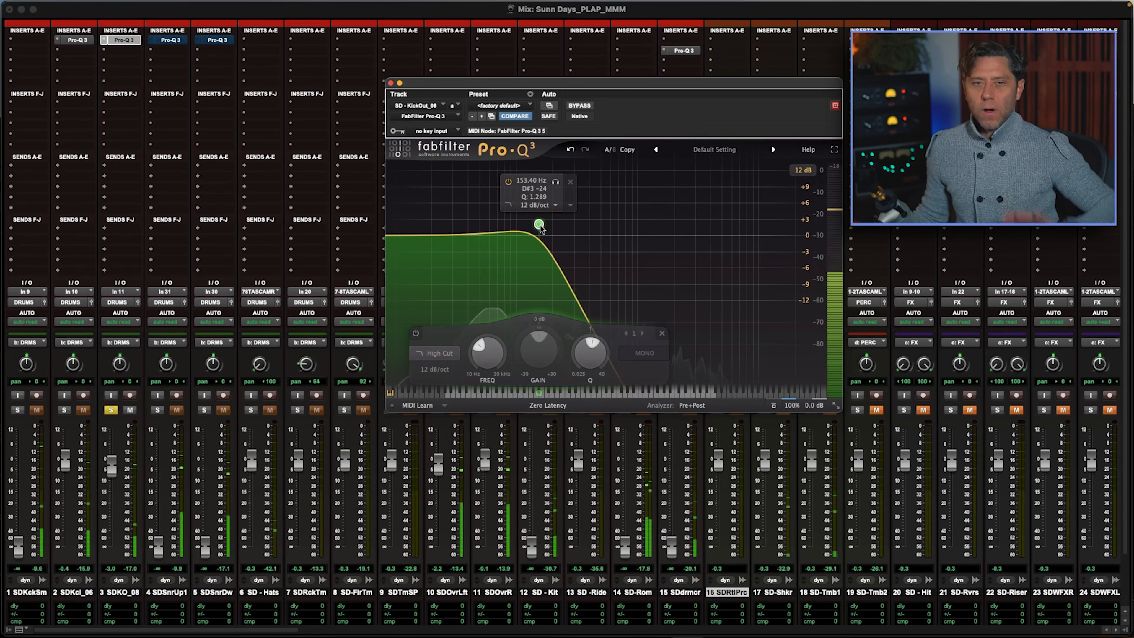
pyautogui.click(389, 84)
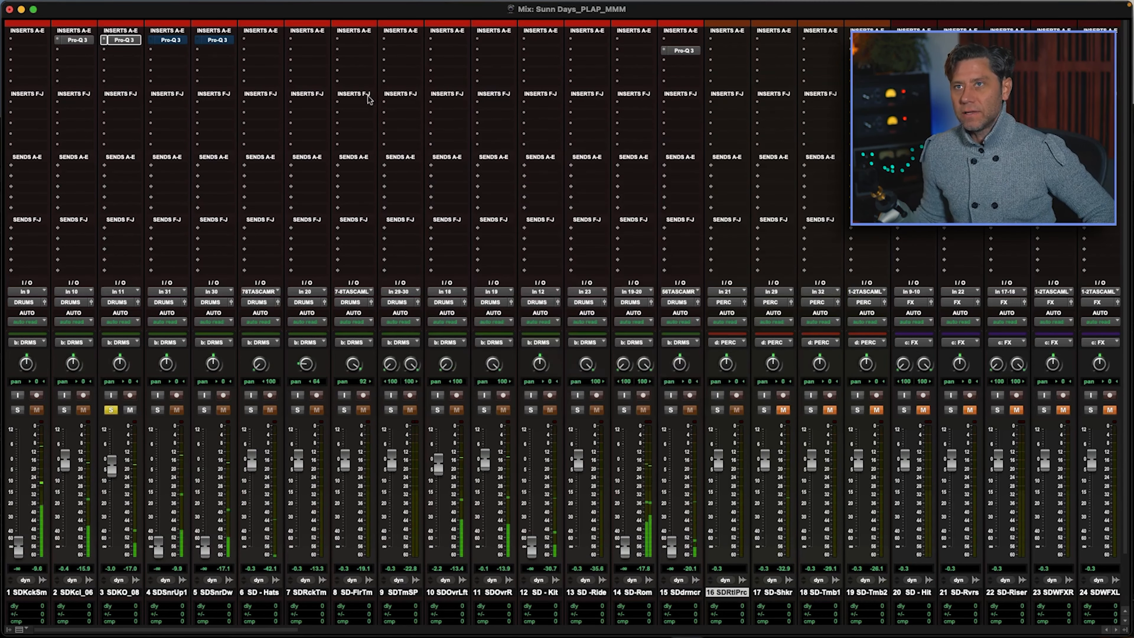
# Step: Solo the kick-in track and both overhead tracks together with the kick-out
pyautogui.click(65, 410)
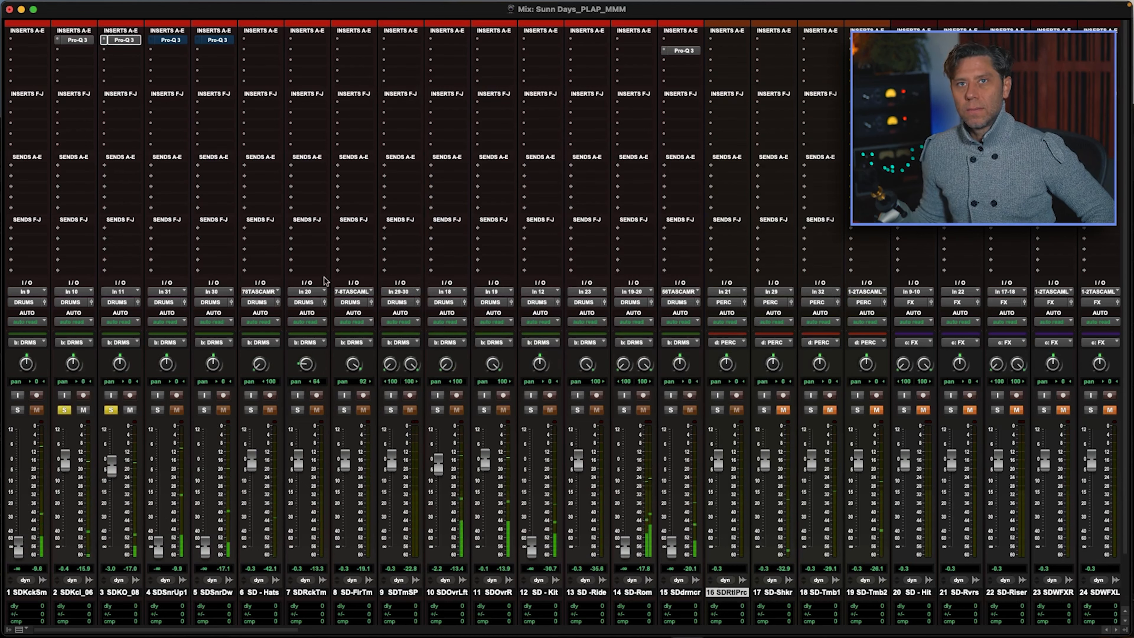
pyautogui.click(484, 410)
pyautogui.click(438, 410)
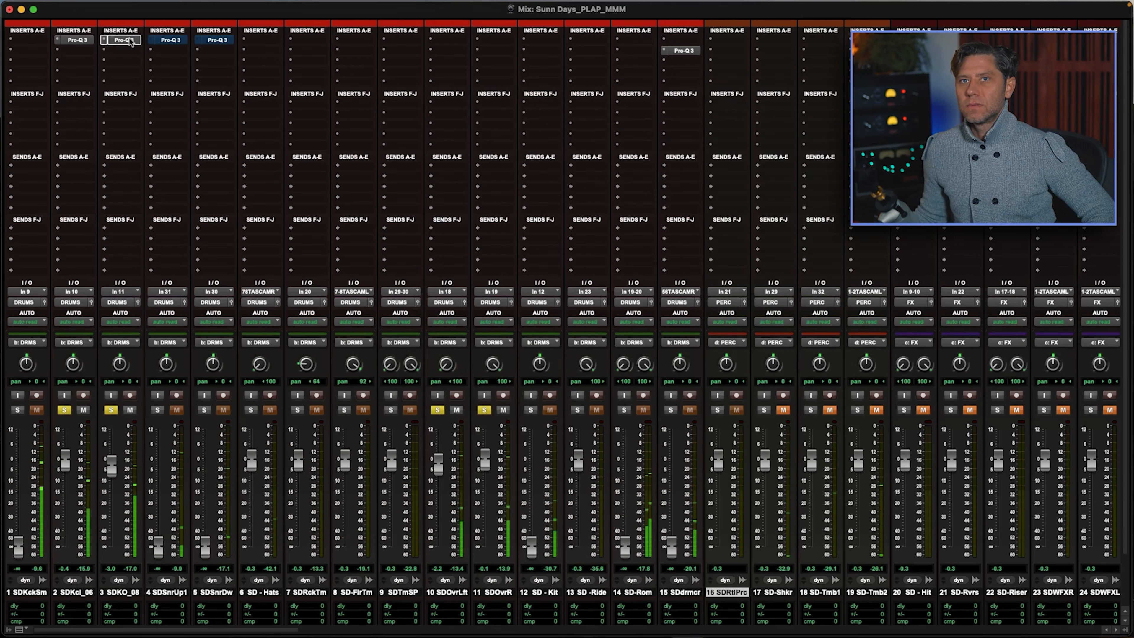
# Step: Compare the kick-in and kick-out tracks with their Pro-Q 3 inserts bypassed and active
pyautogui.keyDown('super'); pyautogui.click(84, 41); pyautogui.keyUp('super')
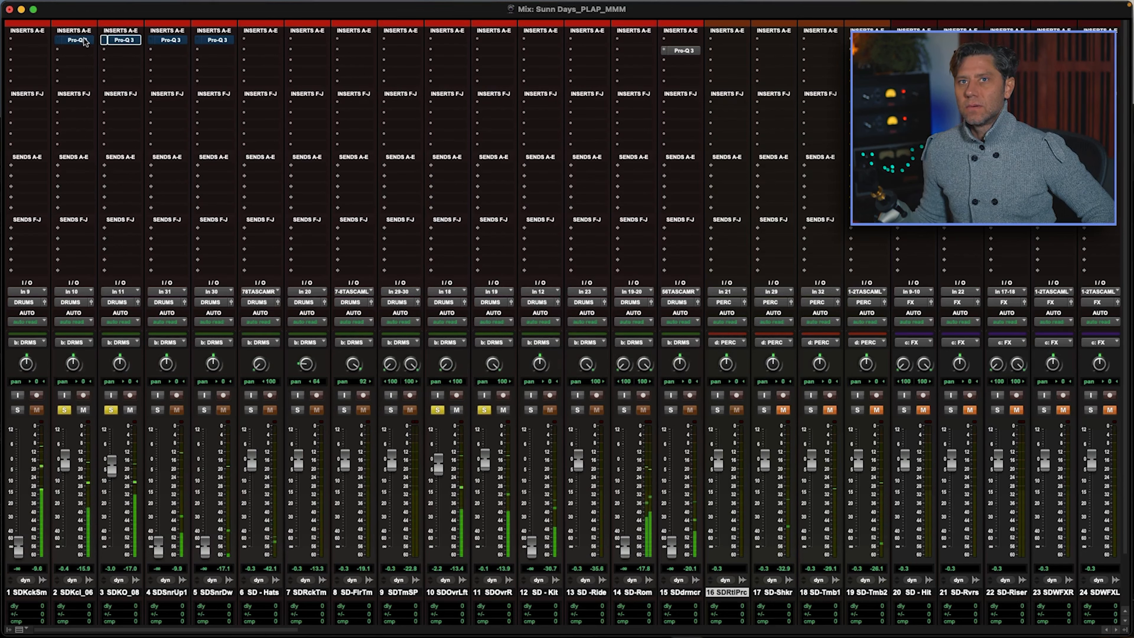
pyautogui.keyDown('super'); pyautogui.click(83, 41); pyautogui.keyUp('super')
pyautogui.keyDown('super'); pyautogui.click(129, 41); pyautogui.keyUp('super')
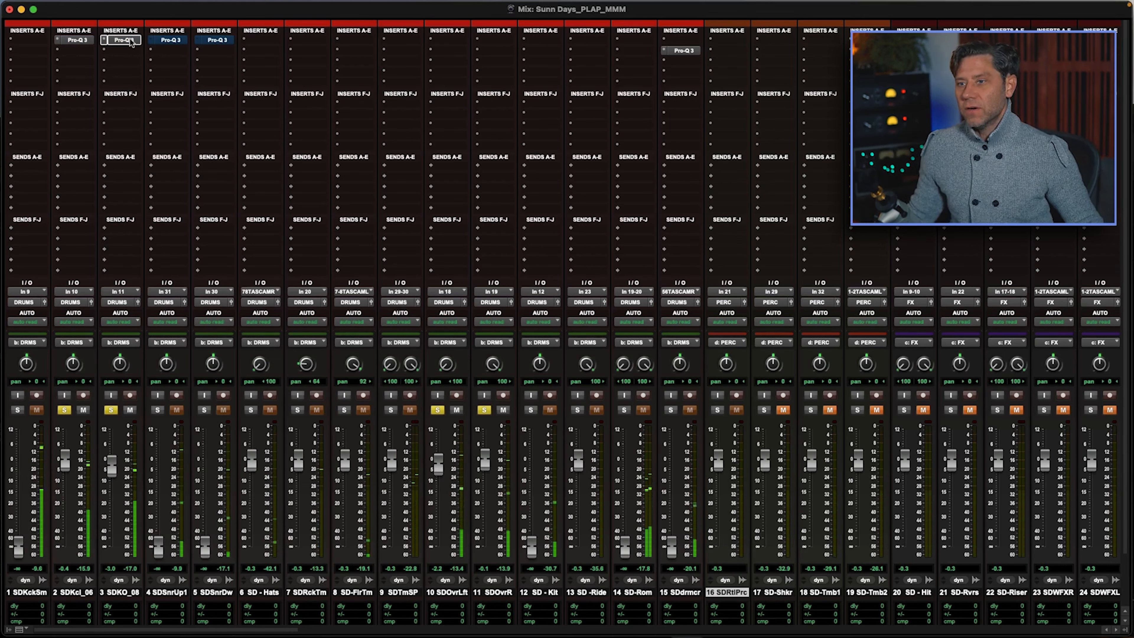
pyautogui.keyDown('super'); pyautogui.click(130, 40); pyautogui.keyUp('super')
pyautogui.keyDown('super'); pyautogui.click(85, 40); pyautogui.keyUp('super')
pyautogui.keyDown('super'); pyautogui.click(86, 40); pyautogui.keyUp('super')
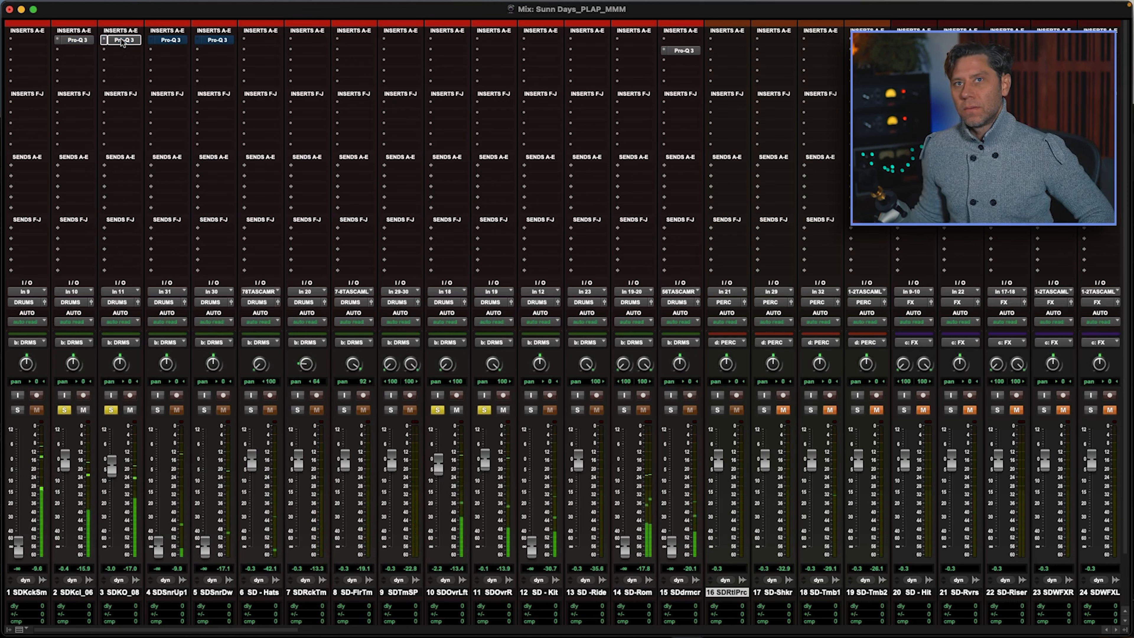
# Step: Set the kick-in fader to +1.1 dB and the kick-out fader to -3.6 dB, leaving only kick-in soloed
pyautogui.moveTo(65, 461); pyautogui.dragTo(114, 469)
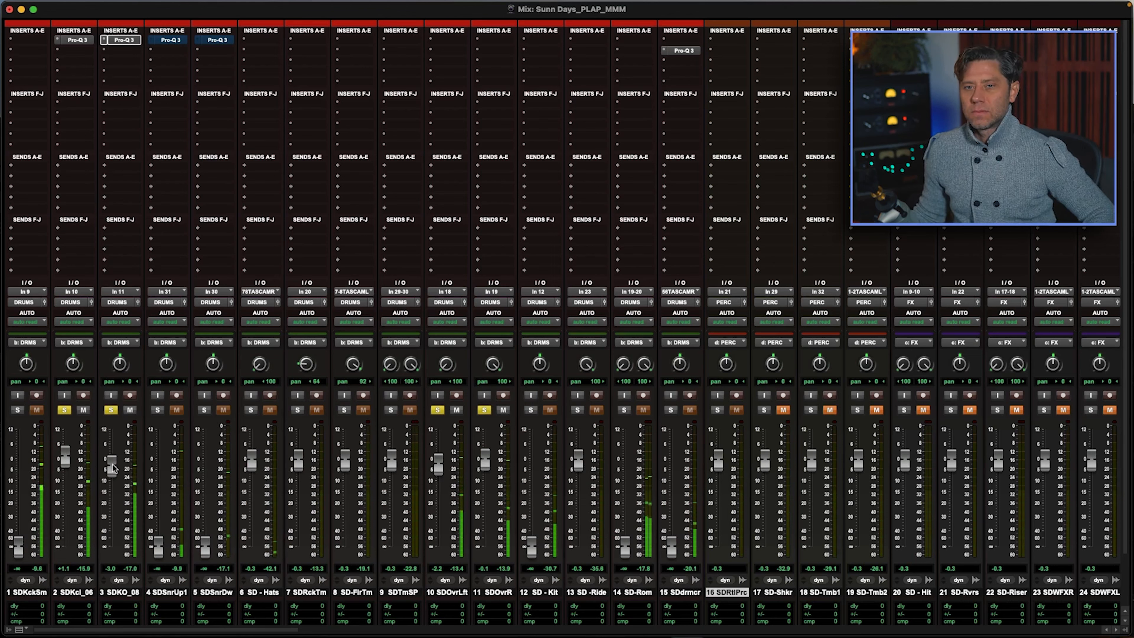
pyautogui.keyDown('super'); pyautogui.click(65, 408); pyautogui.keyUp('super')
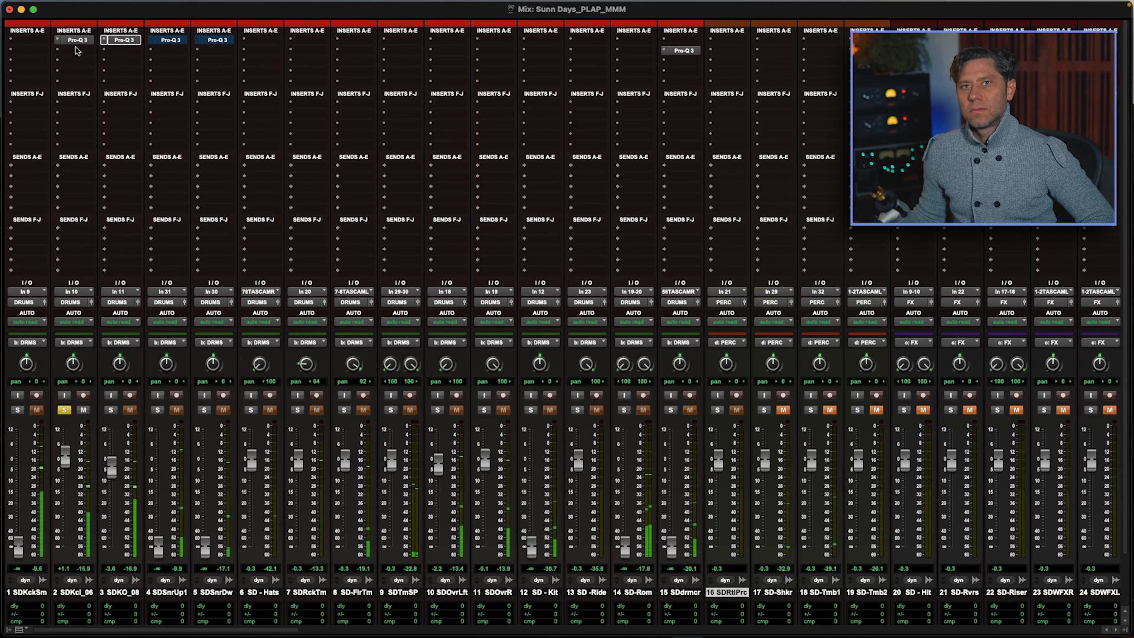
# Step: Replace the Pro-Q 3 on the kick-in track with the SSL 4K B channel strip
pyautogui.click(59, 41)
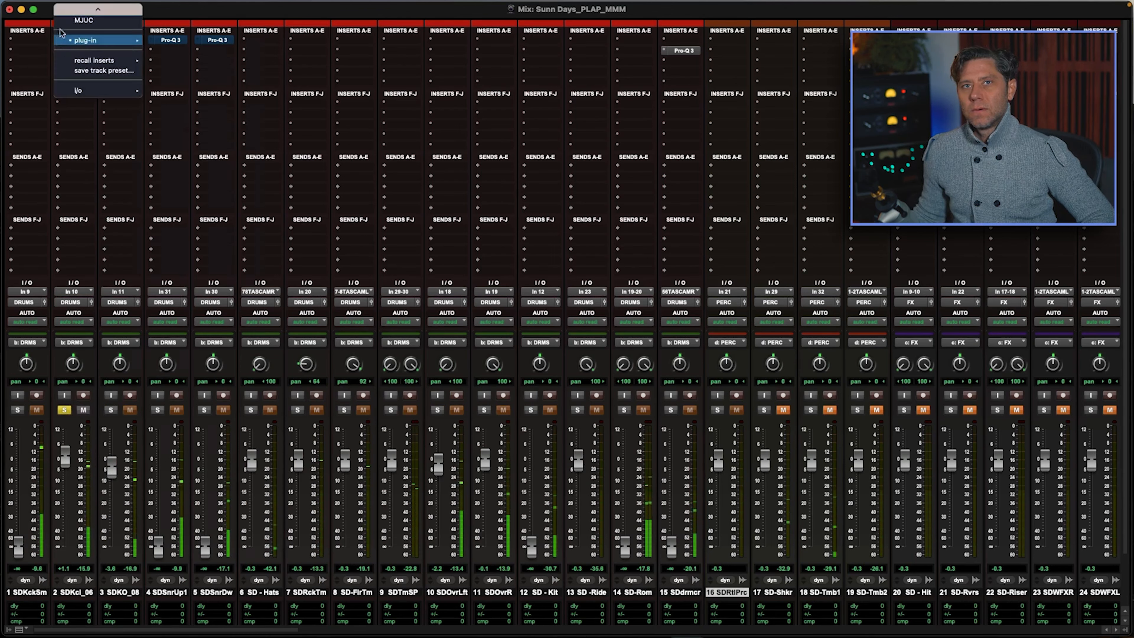
pyautogui.click(87, 32)
pyautogui.write('4')
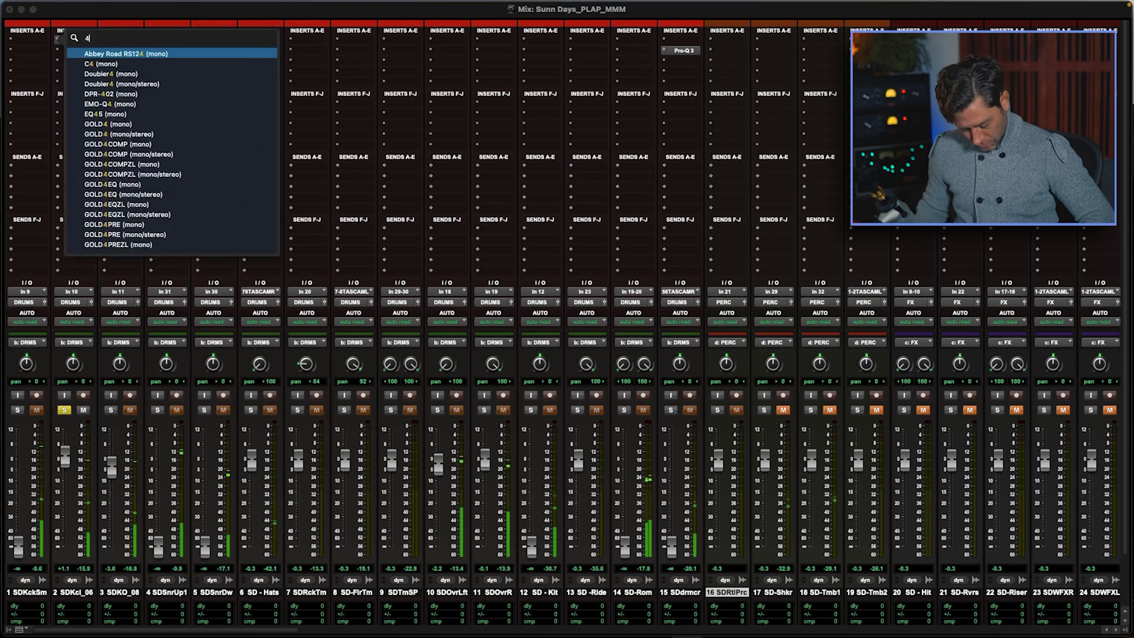
pyautogui.write('KE')
pyautogui.press('BackSpace')
pyautogui.press('BackSpace')
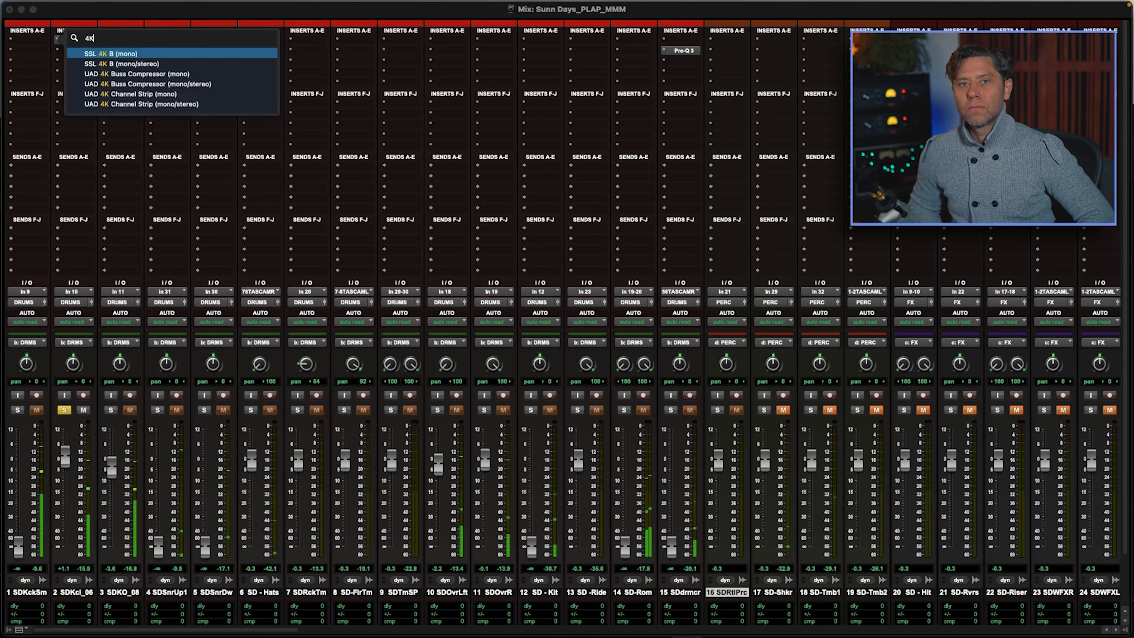
pyautogui.press('BackSpace')
pyautogui.write('ssl')
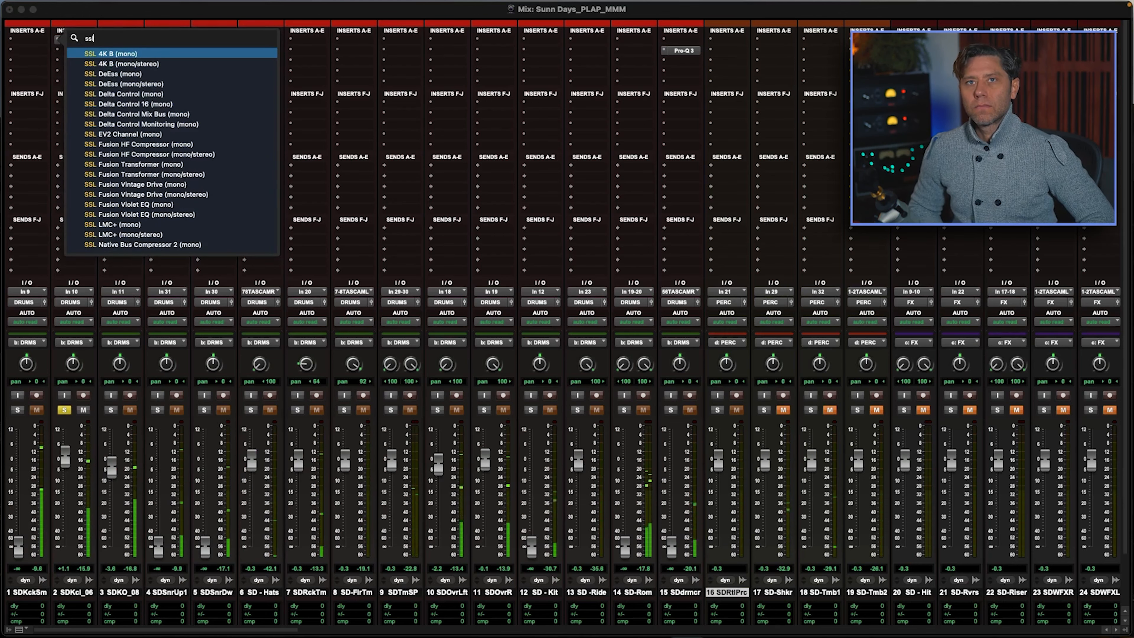
pyautogui.press('Escape')
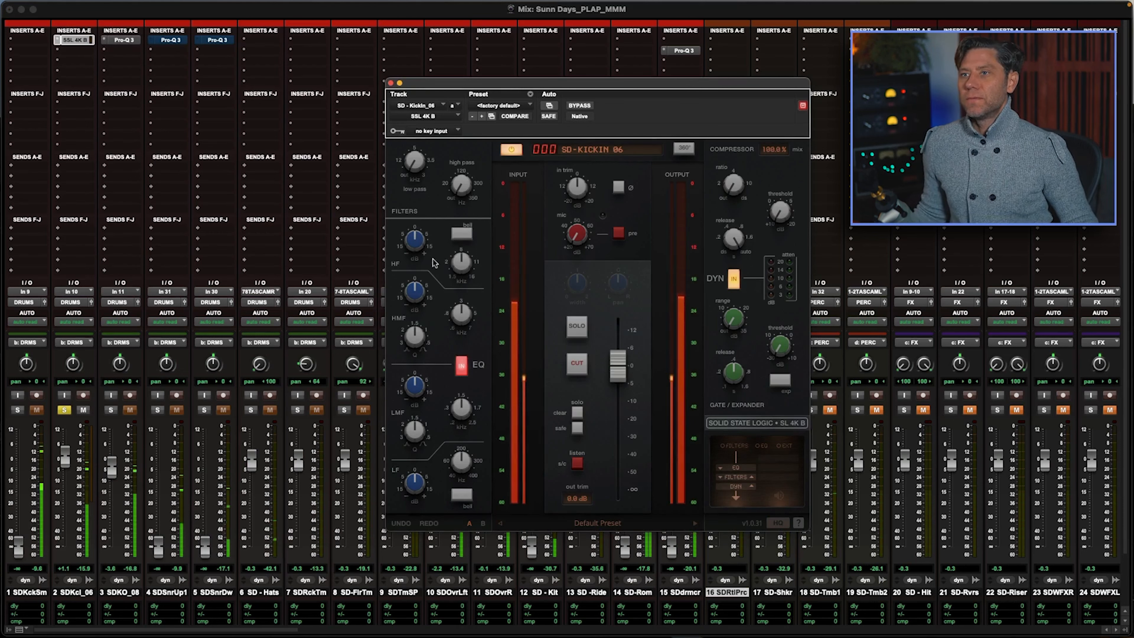
# Step: Load the KICK 1 preset in the kick-in track's SSL 4K B
pyautogui.moveTo(415, 244); pyautogui.dragTo(415, 237)
pyautogui.moveTo(576, 233)
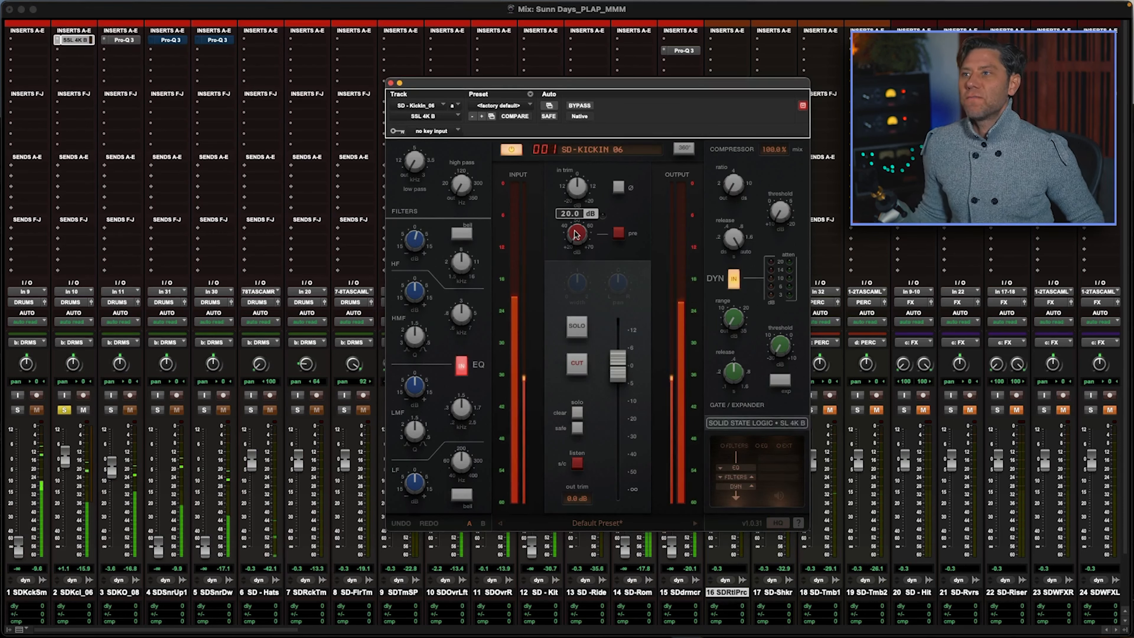
pyautogui.click(499, 105)
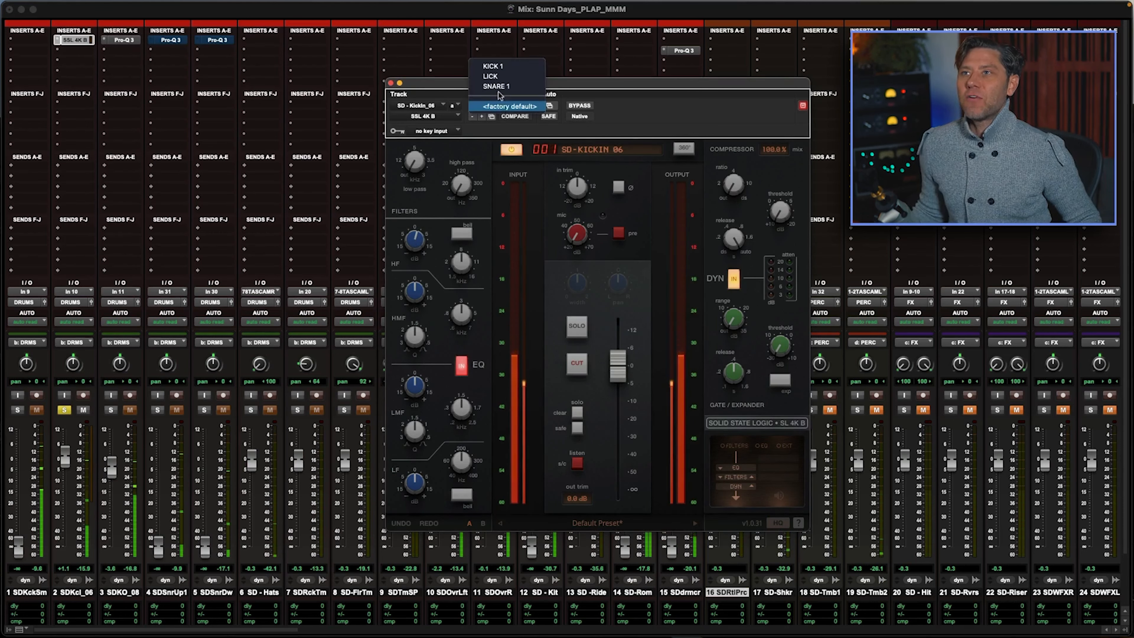
pyautogui.click(499, 66)
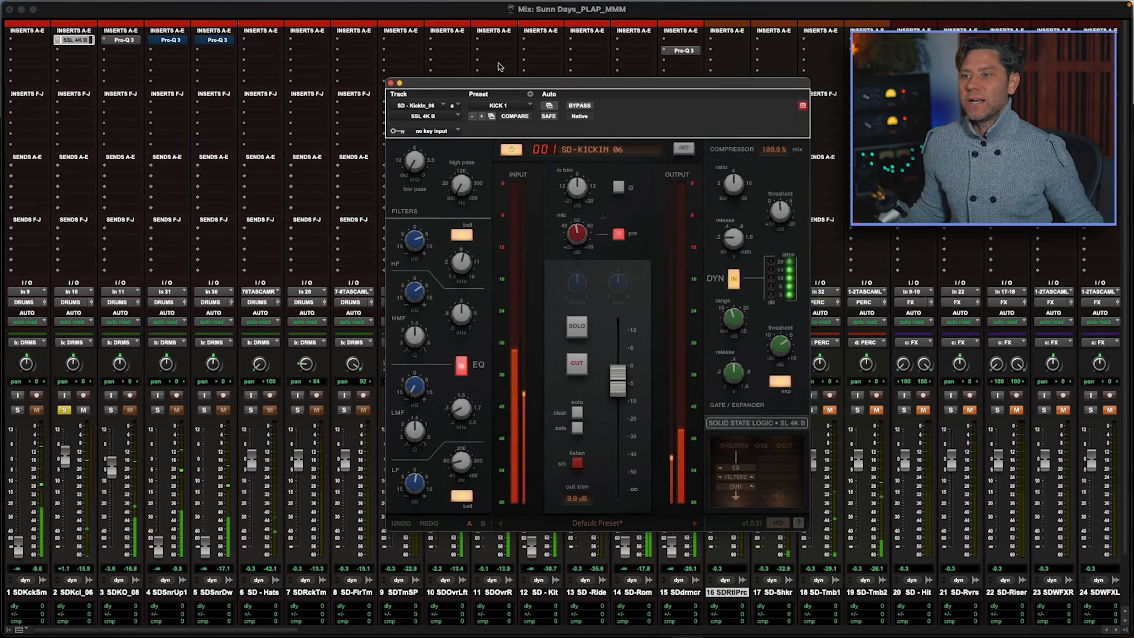
# Step: Reset the SSL 4K B's LMF, LF, HMF and HF equalizer gains to 0 dB
pyautogui.moveTo(410, 412)
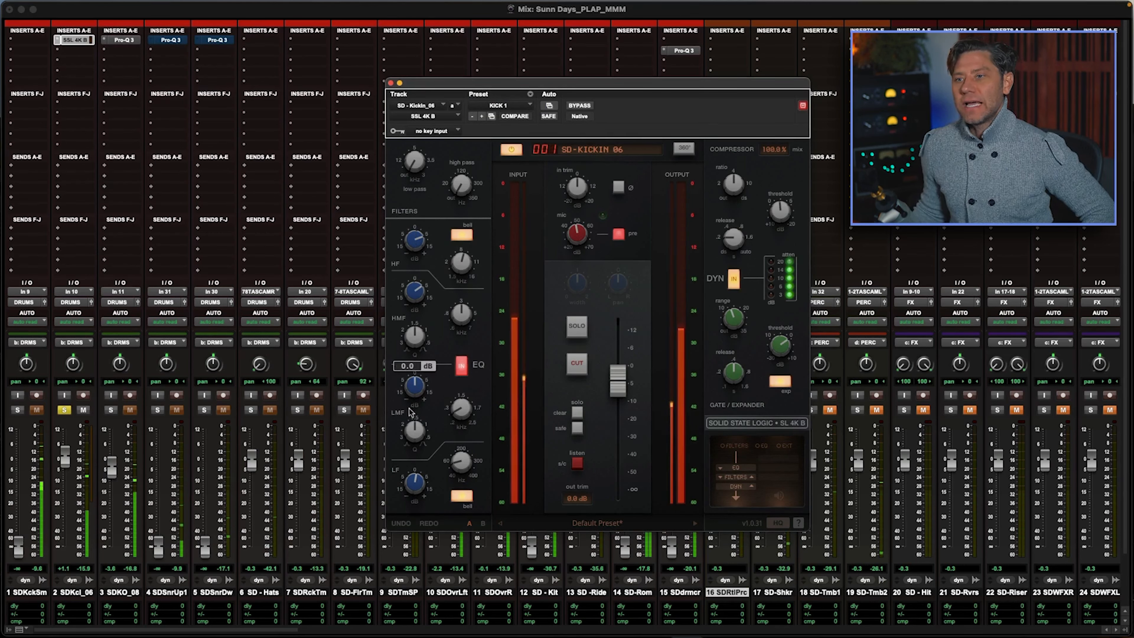
pyautogui.keyDown('alt'); pyautogui.click(414, 487); pyautogui.keyUp('alt')
pyautogui.keyDown('alt'); pyautogui.click(414, 298); pyautogui.keyUp('alt')
pyautogui.keyDown('alt'); pyautogui.click(414, 249); pyautogui.keyUp('alt')
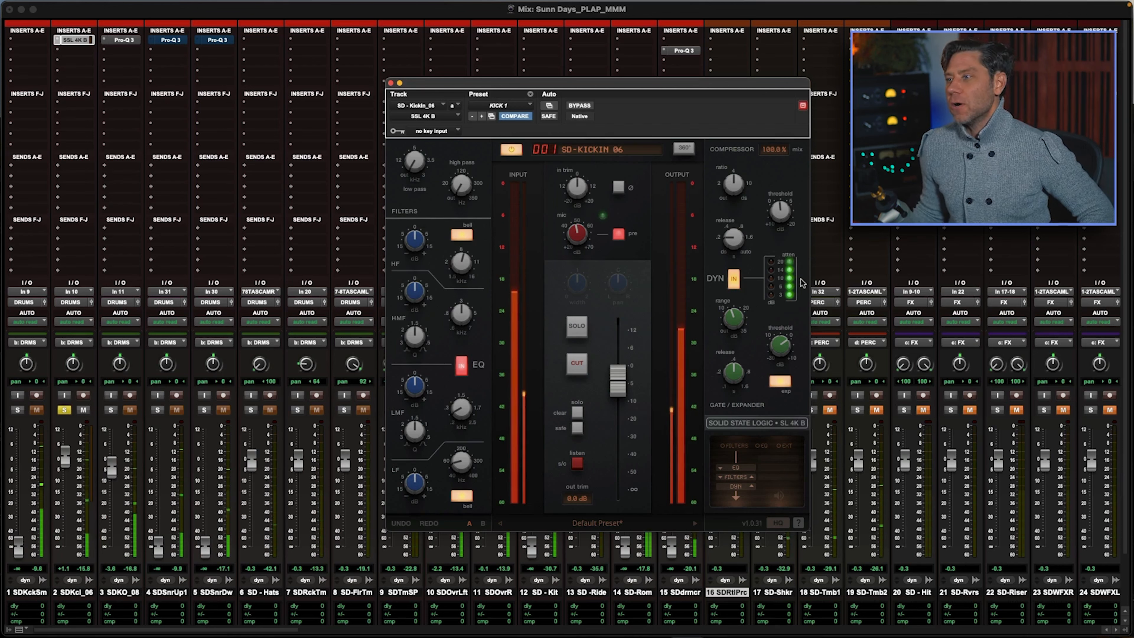
# Step: Adjust the compressor's release in the kick-in channel strip
pyautogui.moveTo(781, 351)
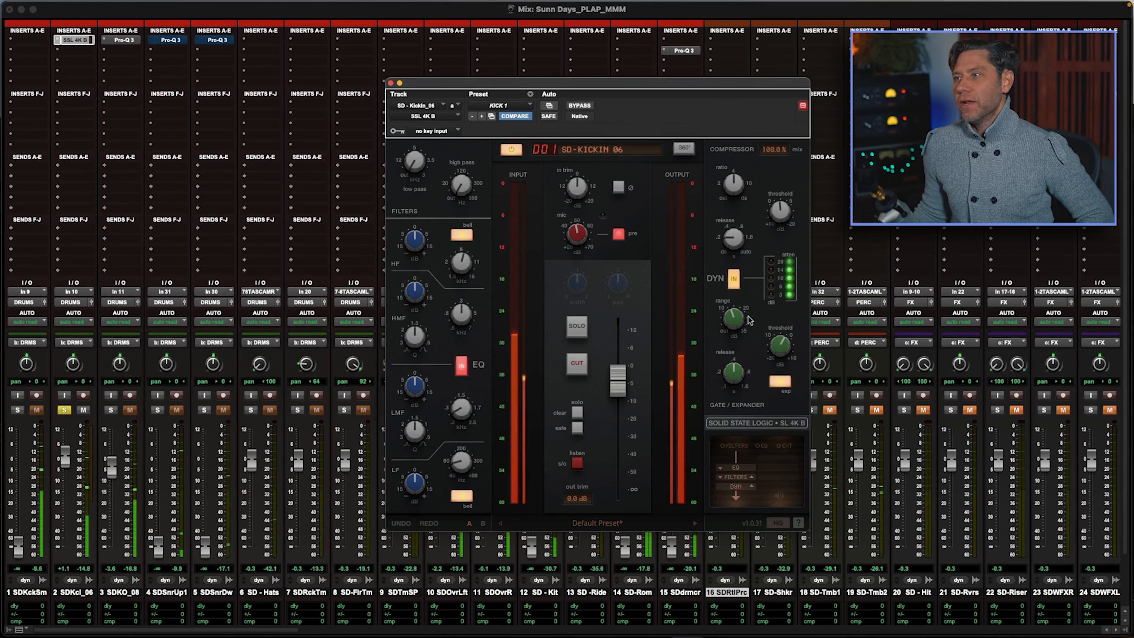
pyautogui.moveTo(716, 185)
pyautogui.moveTo(716, 185); pyautogui.dragTo(735, 223)
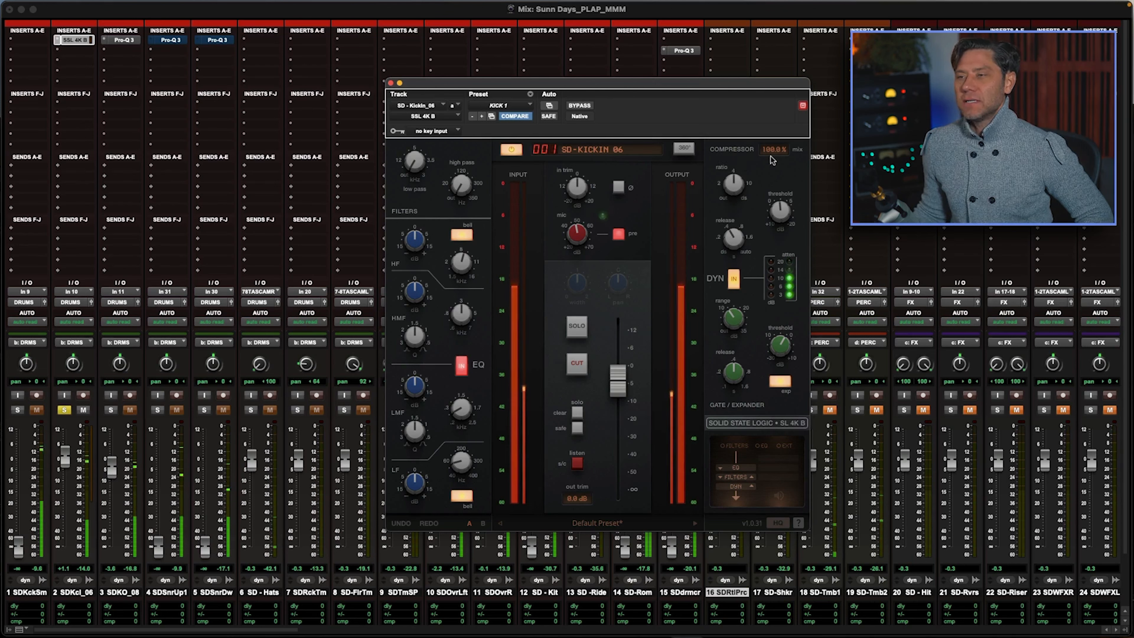
# Step: Raise the channel strip's mic gain to about 60.7 dB and compare the kick-in sound against bypass
pyautogui.moveTo(577, 240)
pyautogui.moveTo(577, 240)
pyautogui.mouseDown()
pyautogui.moveTo(582, 182)
pyautogui.moveTo(582, 228)
pyautogui.mouseUp()
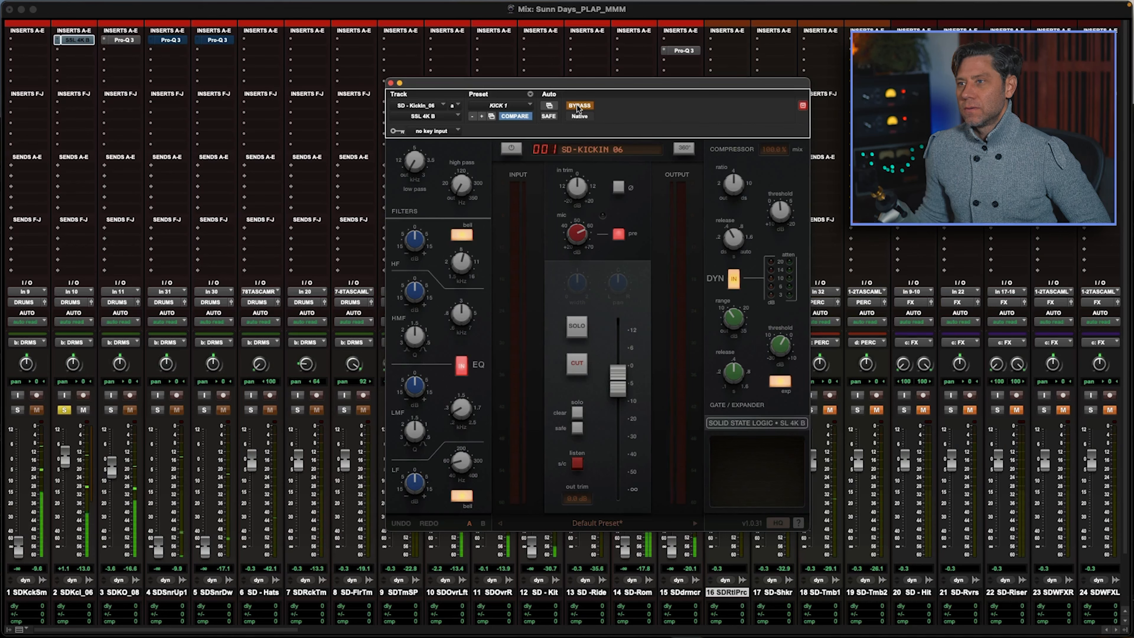
pyautogui.click(579, 107)
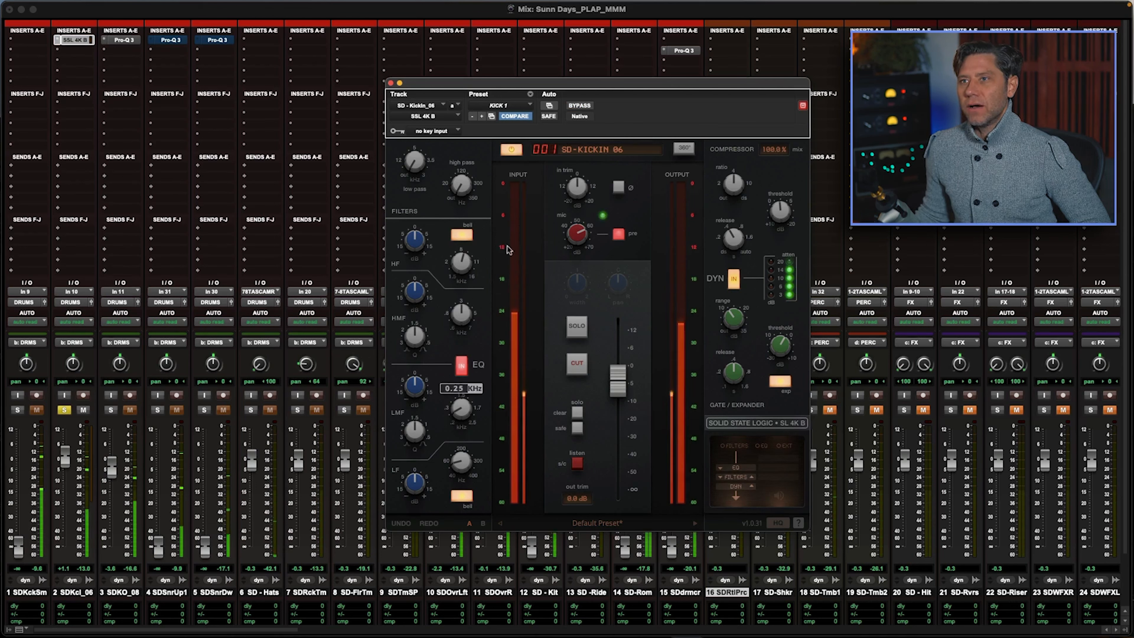
# Step: Raise the channel strip's output fader to match the bypassed level with dynamics off, and switch the dynamics back in
pyautogui.click(733, 279)
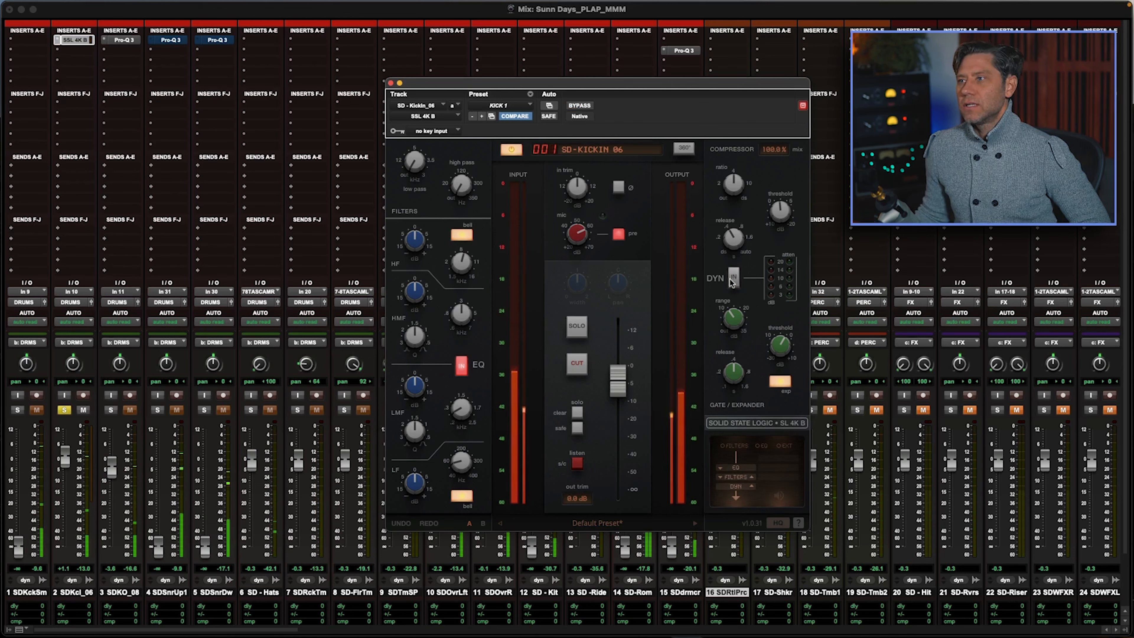
pyautogui.click(582, 105)
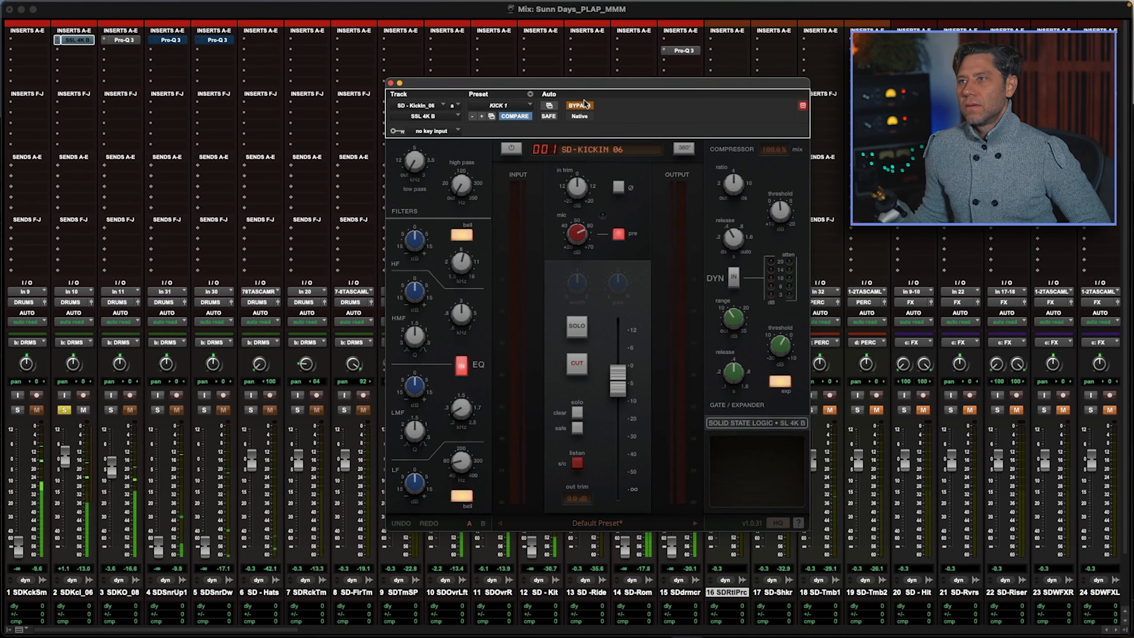
pyautogui.click(582, 105)
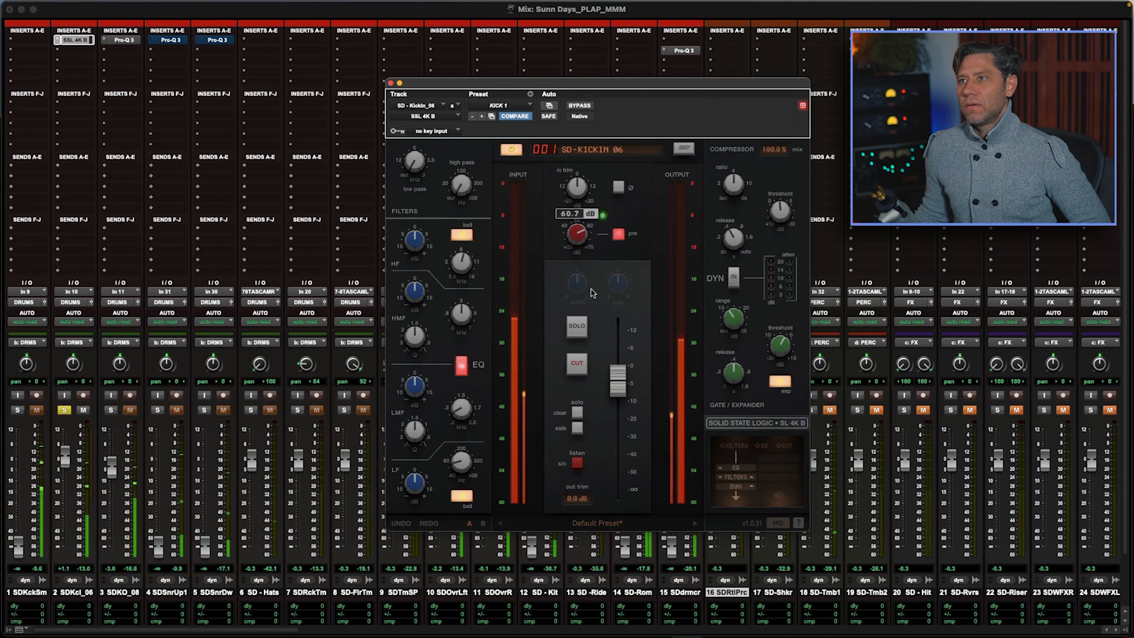
pyautogui.moveTo(618, 388); pyautogui.dragTo(618, 375)
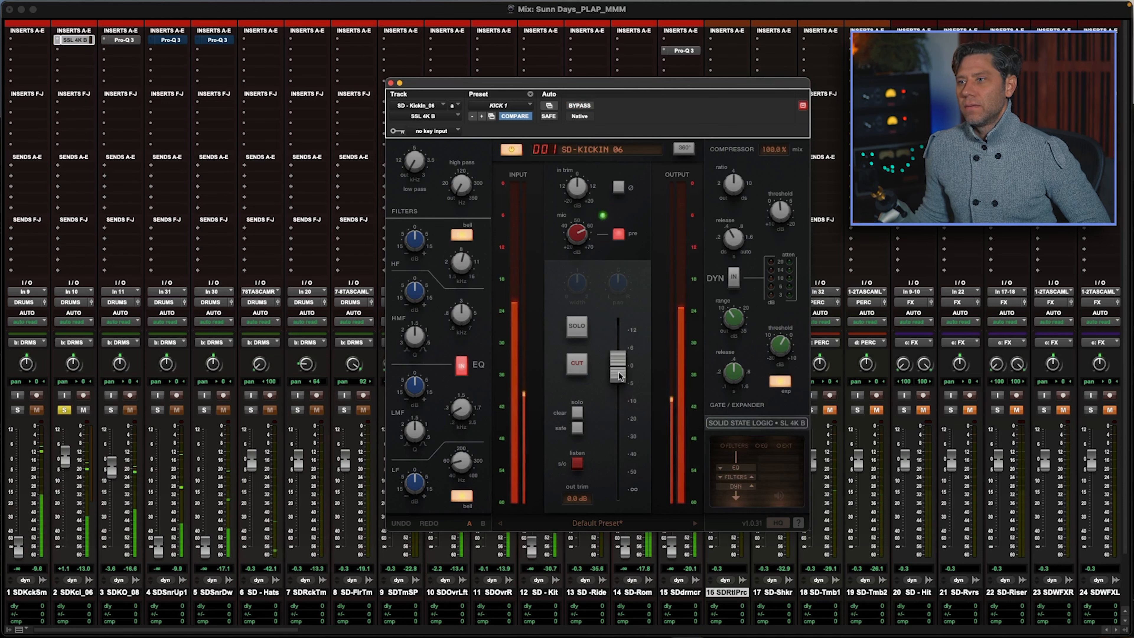
pyautogui.click(582, 105)
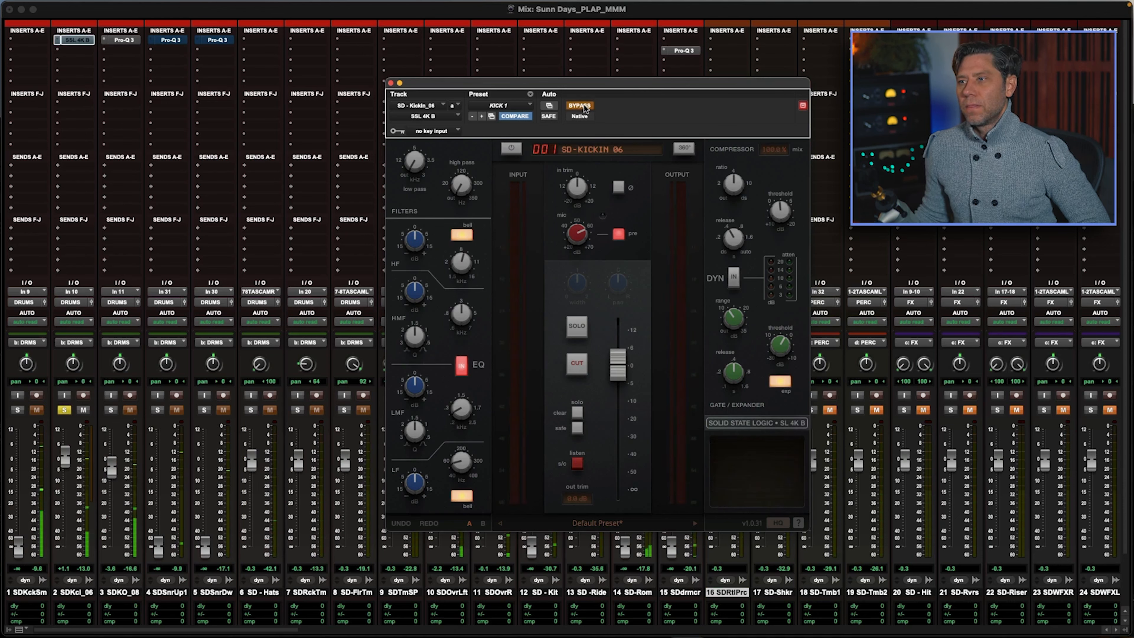
pyautogui.click(583, 105)
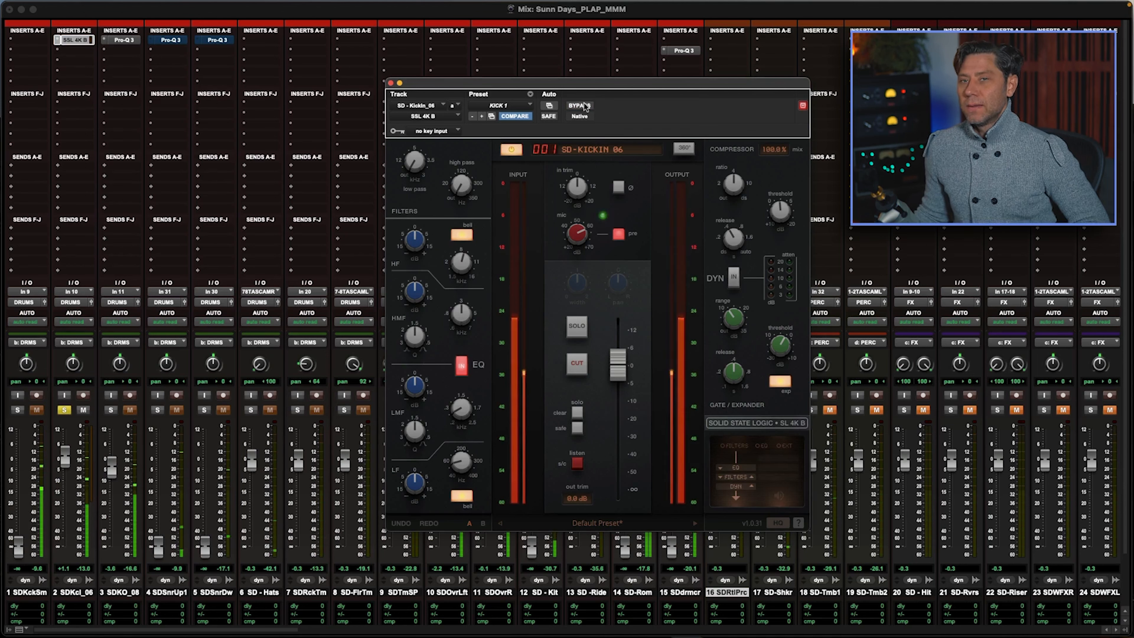
pyautogui.moveTo(579, 234)
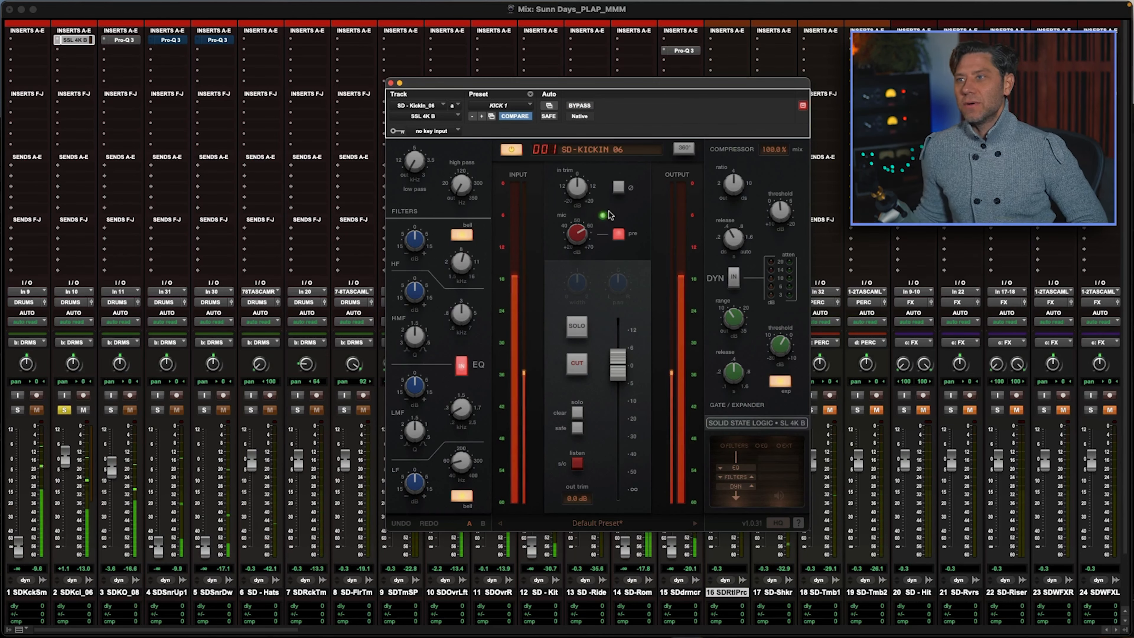
pyautogui.click(734, 277)
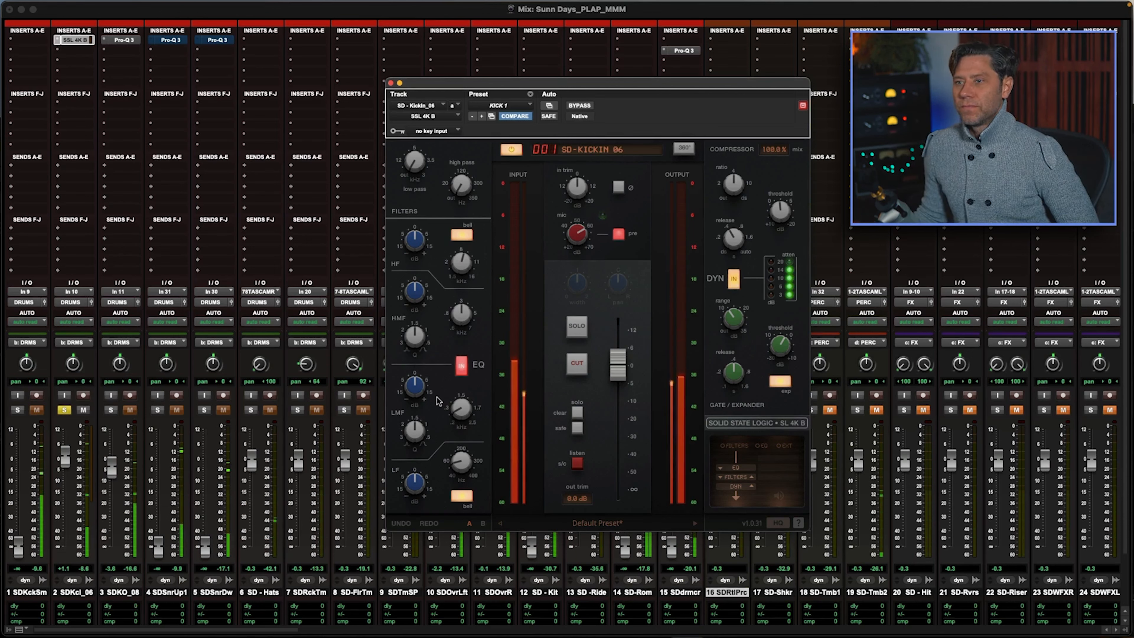
# Step: Cut the LMF band slightly on the kick-in channel strip and add the kick-out track to the solo
pyautogui.moveTo(452, 386)
pyautogui.moveTo(409, 386); pyautogui.dragTo(459, 408)
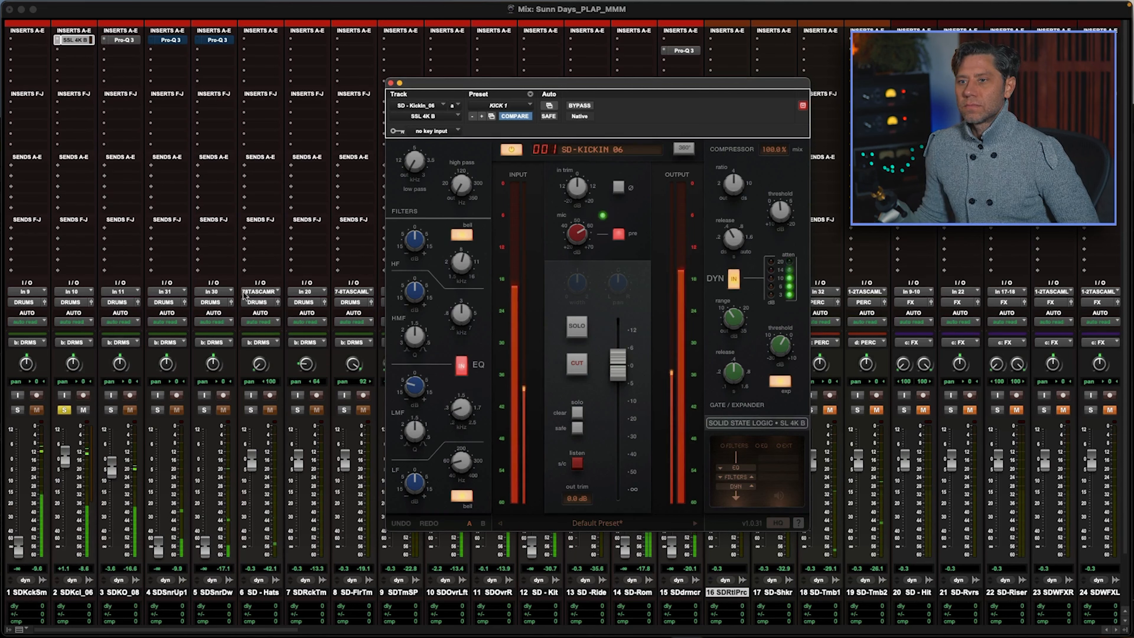
pyautogui.click(111, 410)
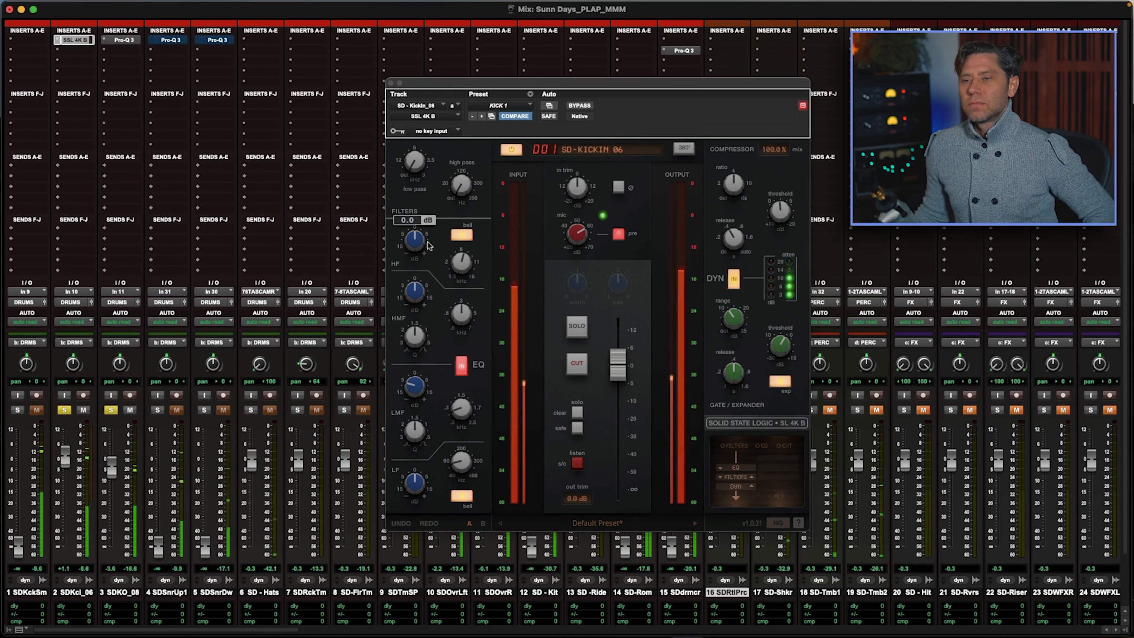
# Step: Boost the HF band by about 2.2 dB, adjust its frequency, and raise the HMF gain on the kick-in channel strip
pyautogui.moveTo(421, 233)
pyautogui.scroll(5, 421, 234)
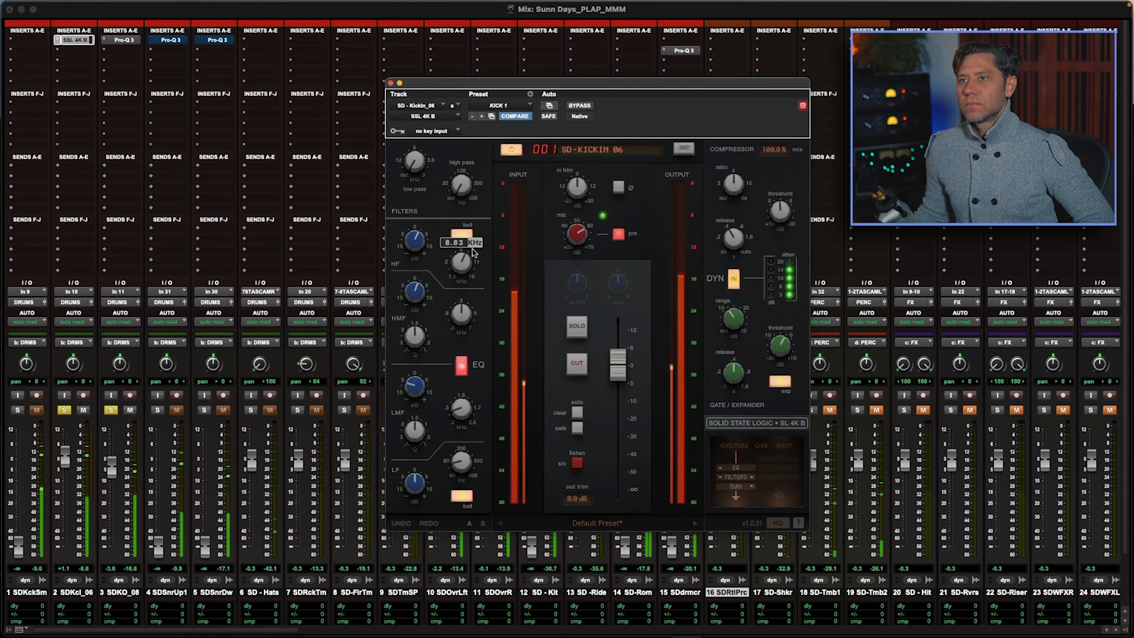
pyautogui.moveTo(416, 297)
pyautogui.scroll(1, 421, 249)
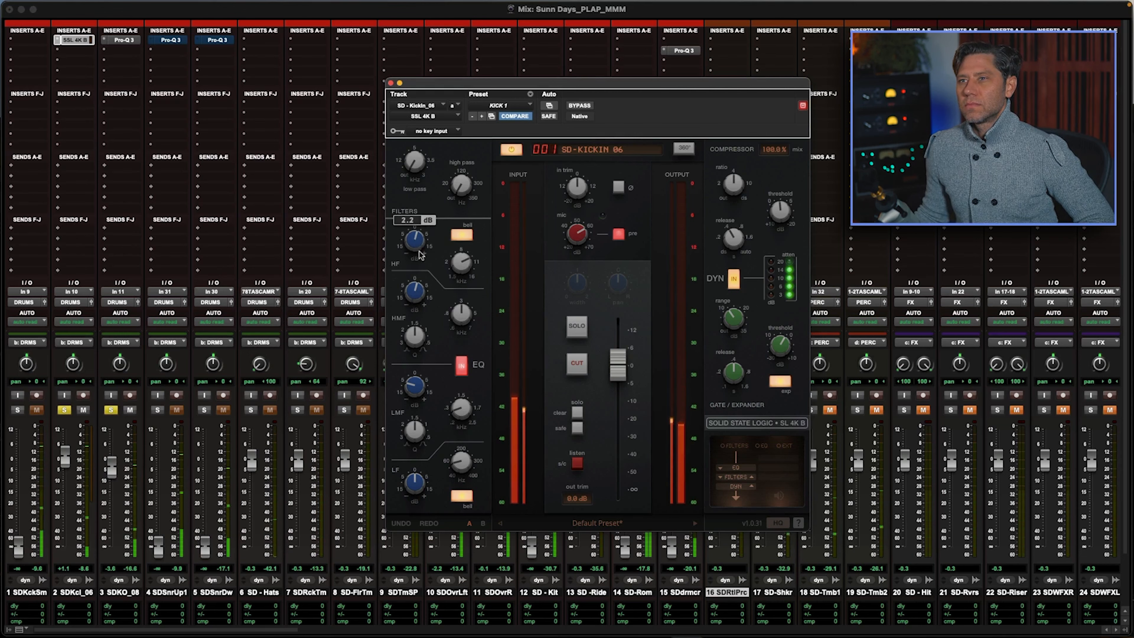
# Step: Add both overhead tracks to the solo, moving the kick-in channel strip window aside to reach them
pyautogui.moveTo(451, 84); pyautogui.dragTo(812, 89)
pyautogui.click(485, 411)
pyautogui.click(437, 410)
pyautogui.moveTo(799, 89); pyautogui.dragTo(559, 42)
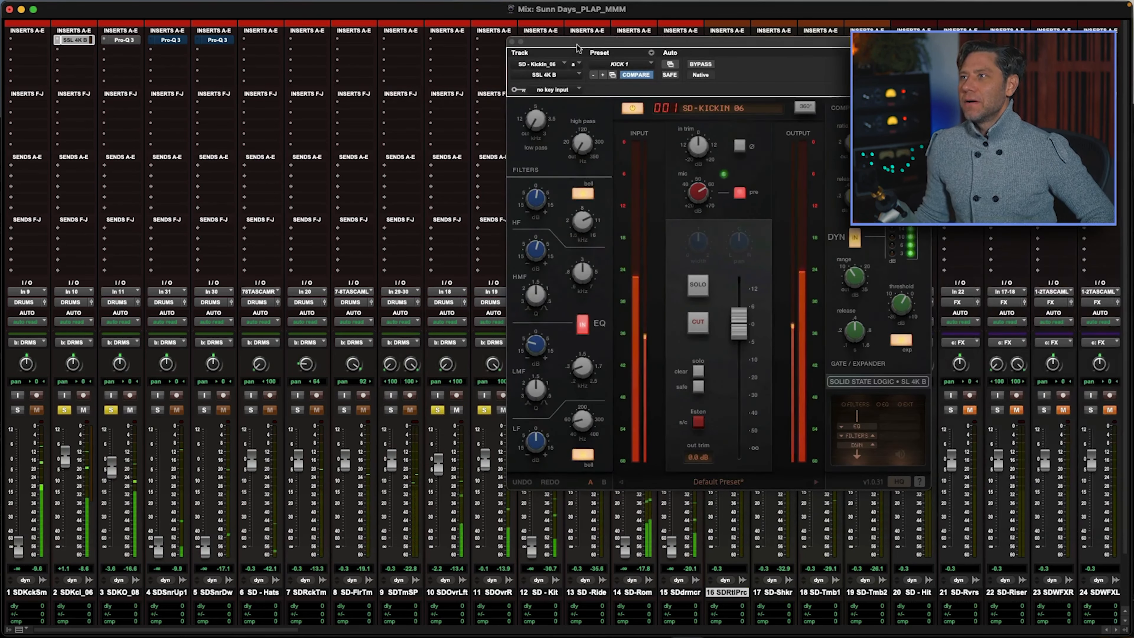
# Step: Readjust the HF gain and set the HMF frequency to about 2.30 kHz on the kick-in channel strip
pyautogui.moveTo(543, 253)
pyautogui.moveTo(541, 202); pyautogui.dragTo(561, 242)
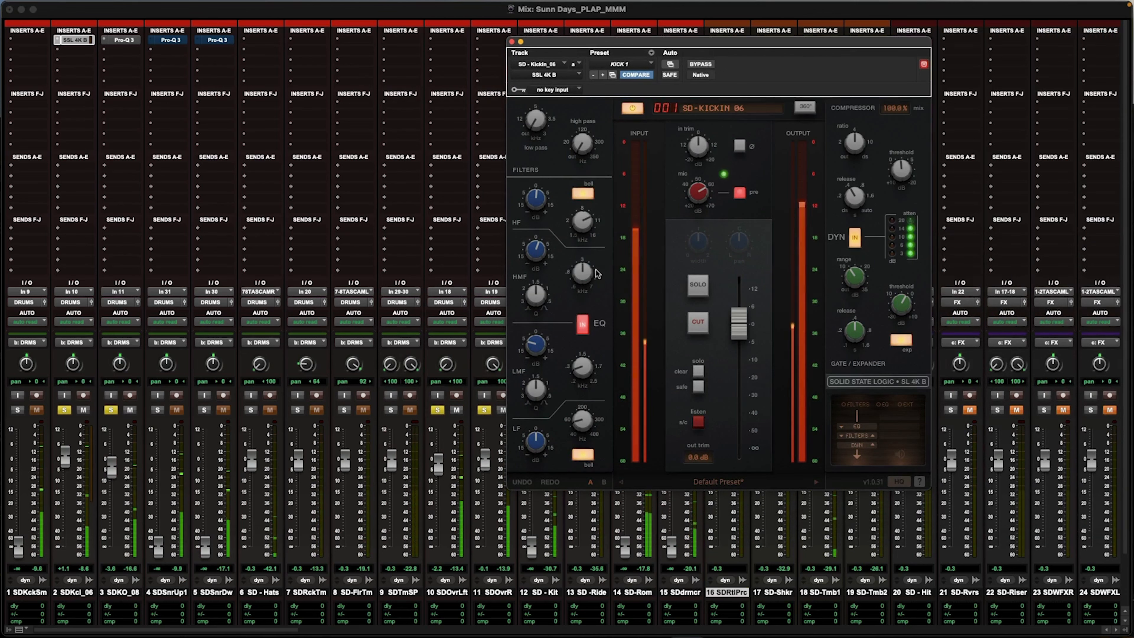
pyautogui.moveTo(590, 273)
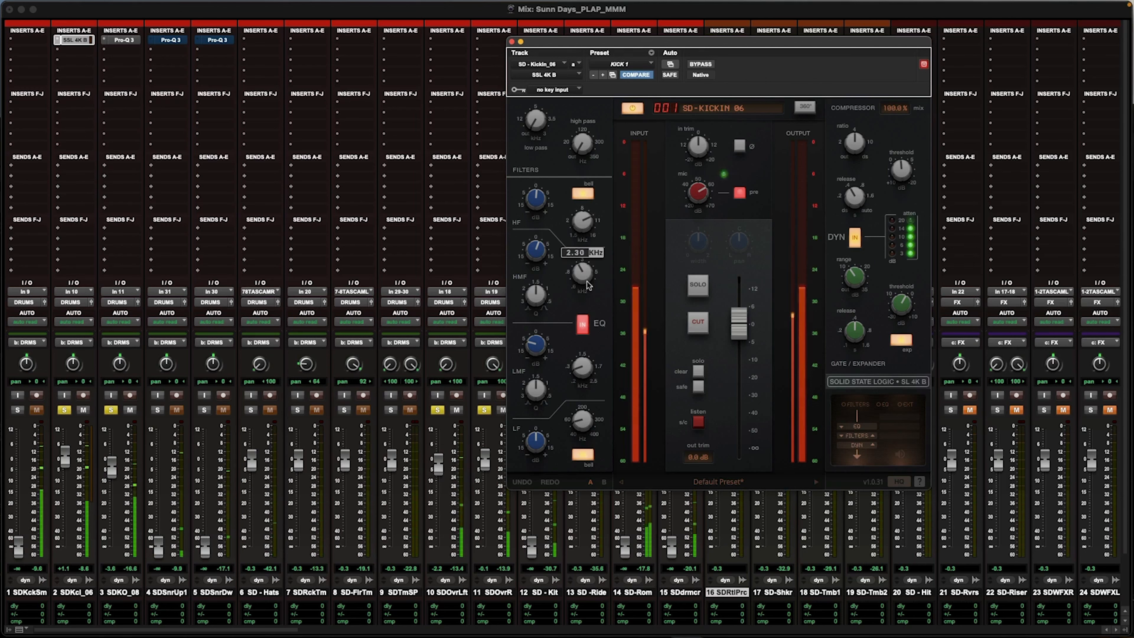
# Step: Try different compressor threshold settings on the kick-in channel strip and settle on about -10.8 dB
pyautogui.moveTo(900, 182)
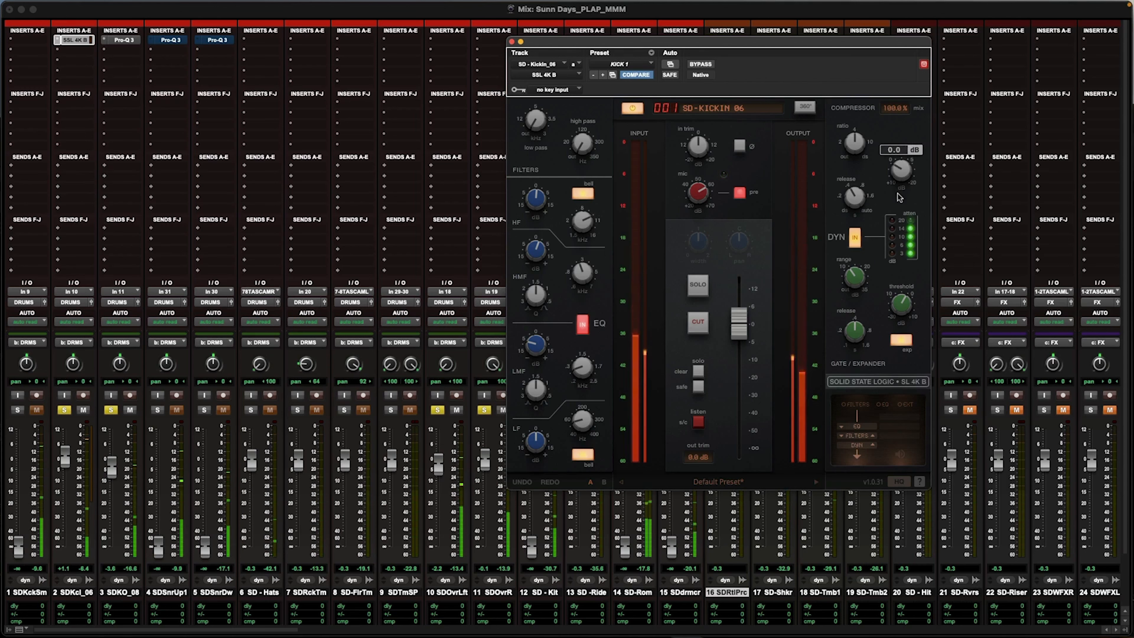
pyautogui.moveTo(868, 142)
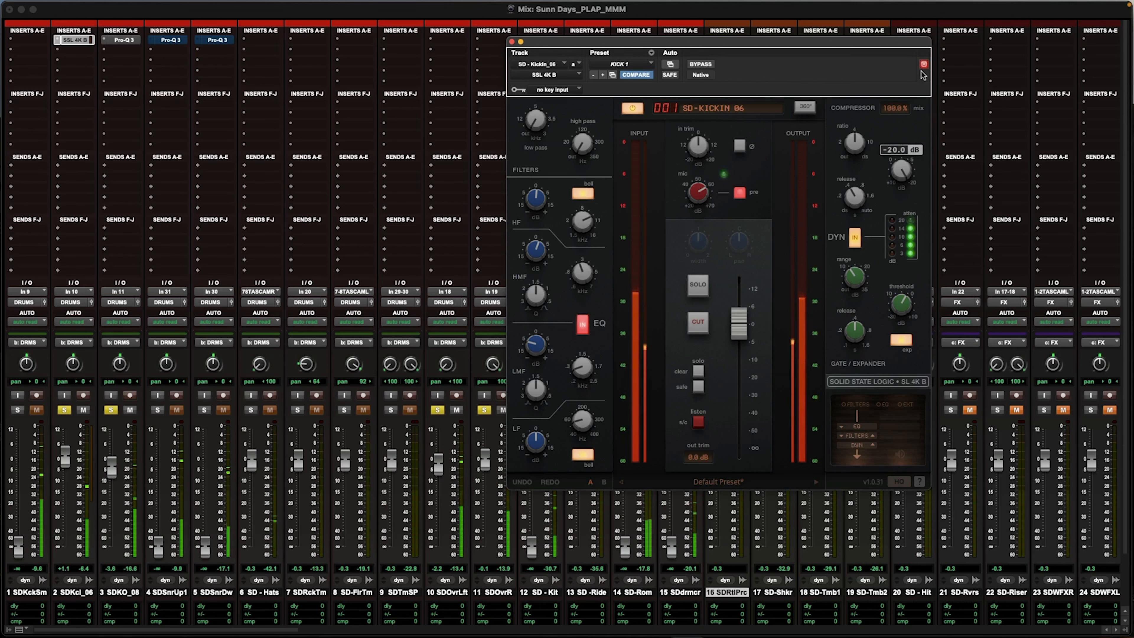
pyautogui.moveTo(923, 75); pyautogui.dragTo(912, 124)
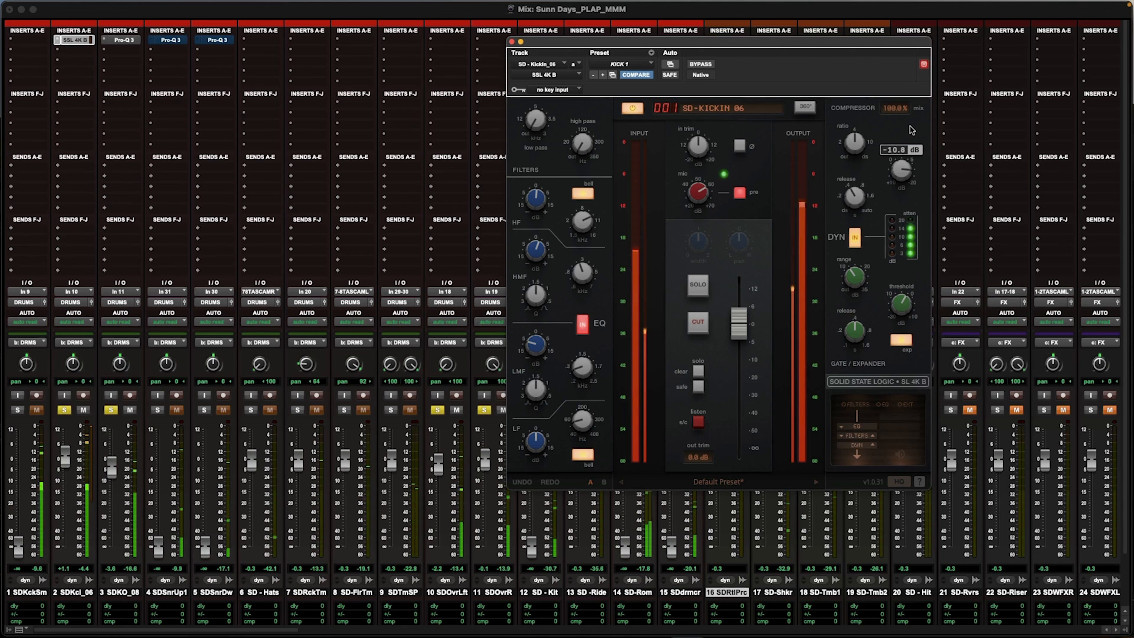
pyautogui.moveTo(851, 149)
pyautogui.moveTo(851, 150); pyautogui.dragTo(827, 261)
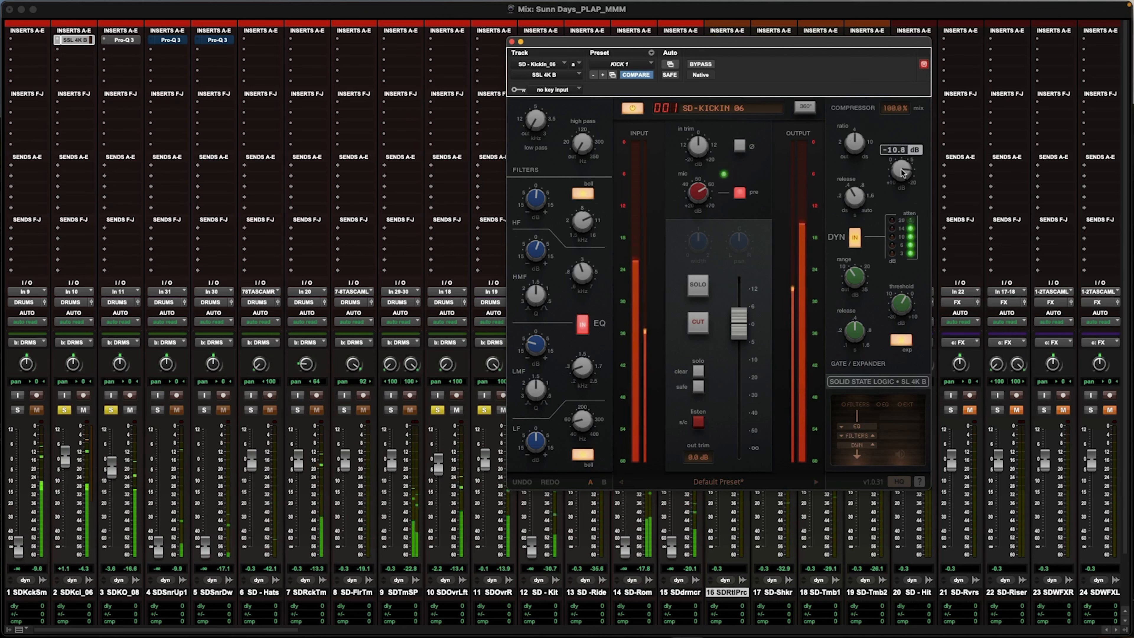
# Step: Raise the kick-out track's fader to about -3.0 dB and fine-tune the LMF gain on the kick-in channel strip
pyautogui.moveTo(112, 473); pyautogui.dragTo(111, 469)
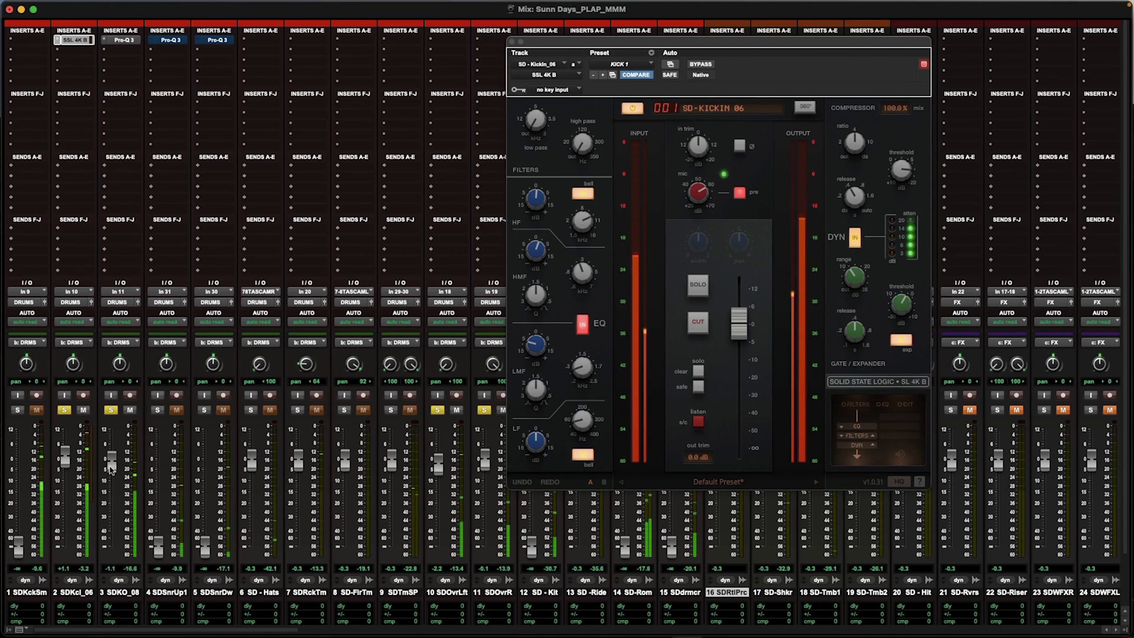
pyautogui.click(532, 353)
pyautogui.moveTo(531, 353); pyautogui.dragTo(531, 346)
# Step: Compare the kick sound with the kick-out Pro-Q 3 and kick-in SSL 4K B bypassed, and invert the kick-in channel strip's polarity
pyautogui.keyDown('super'); pyautogui.click(116, 42); pyautogui.keyUp('super')
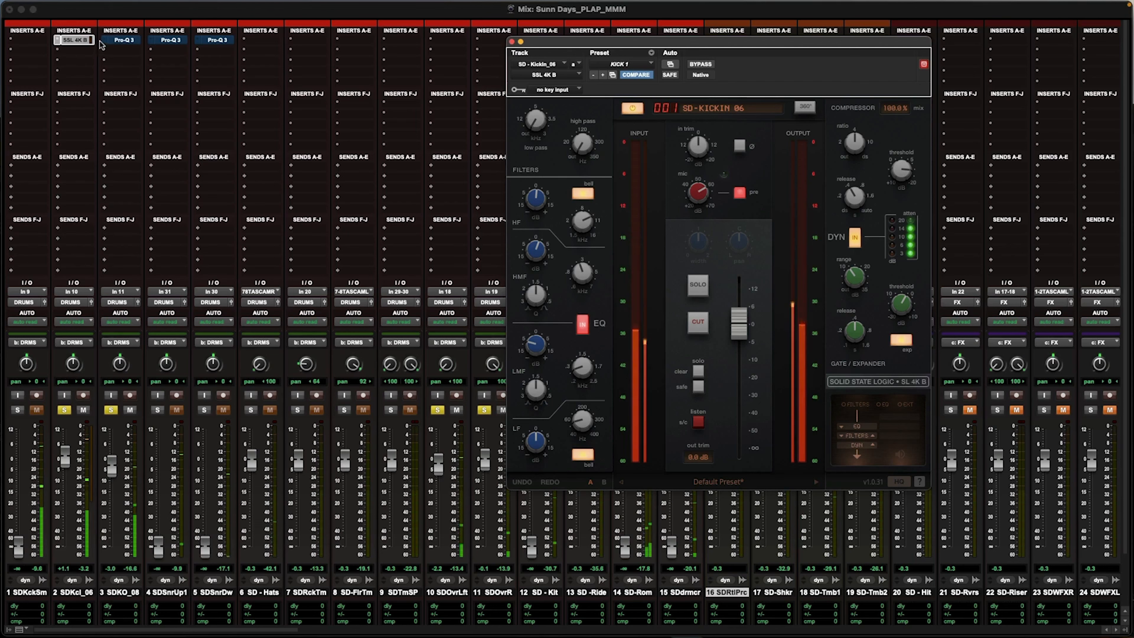
pyautogui.keyDown('super'); pyautogui.click(75, 40); pyautogui.keyUp('super')
pyautogui.keyDown('super'); pyautogui.click(75, 40); pyautogui.keyUp('super')
pyautogui.keyDown('super'); pyautogui.click(120, 40); pyautogui.keyUp('super')
pyautogui.click(739, 146)
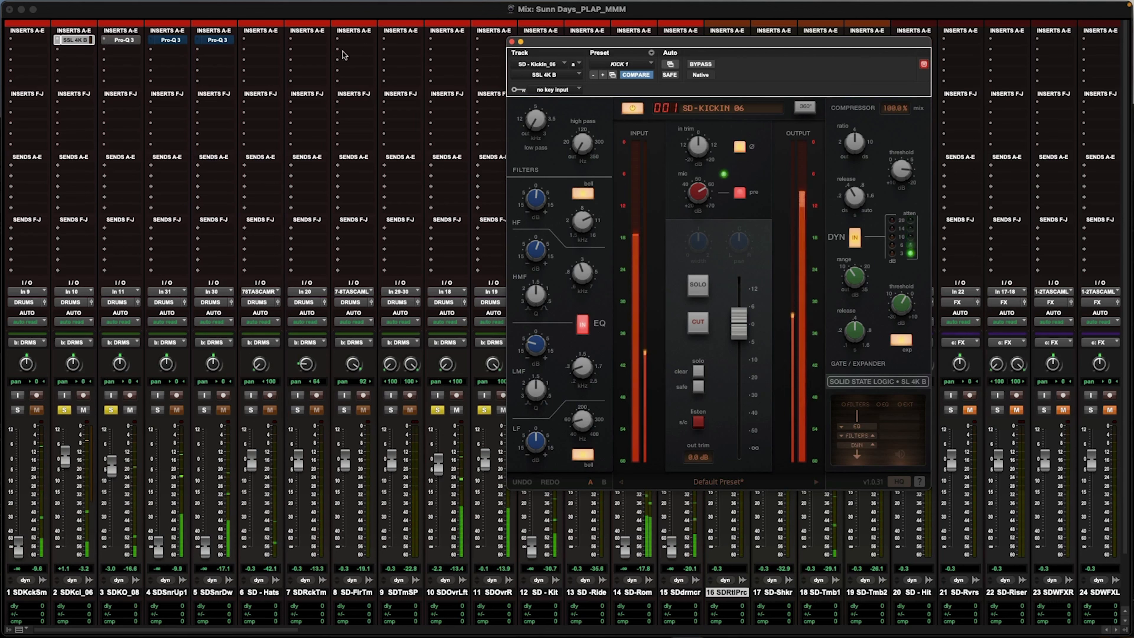